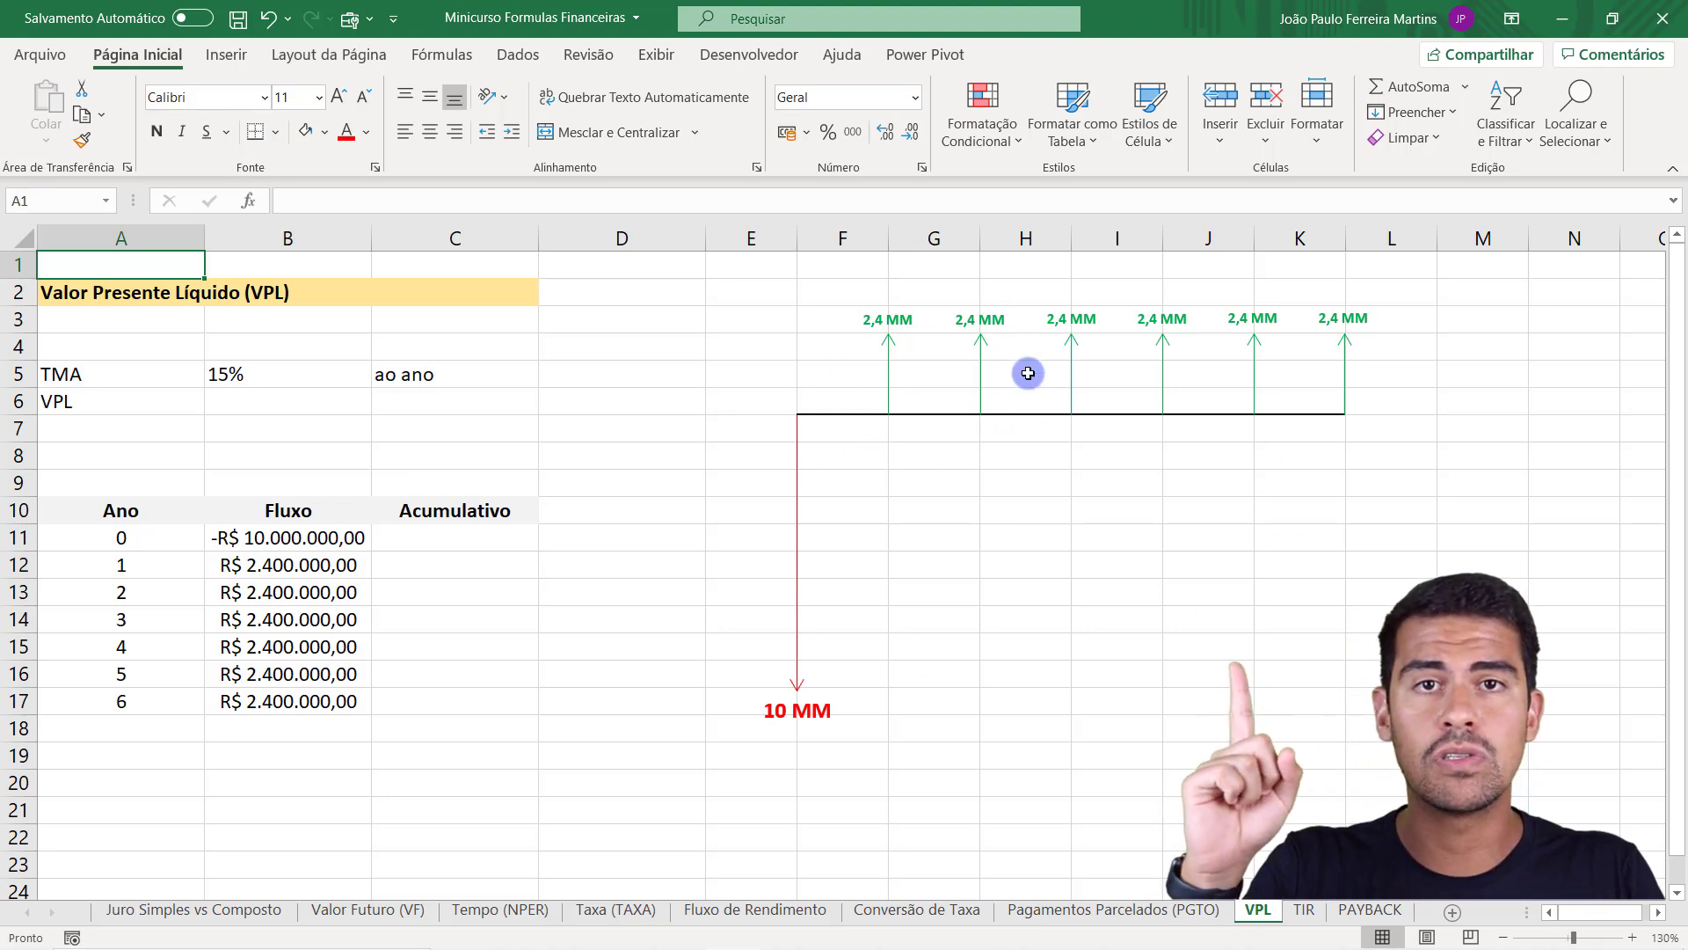
Examine the cash flow table, comparing the year 0 investment with the inflows of years 1 to 6.
left_click(119, 538)
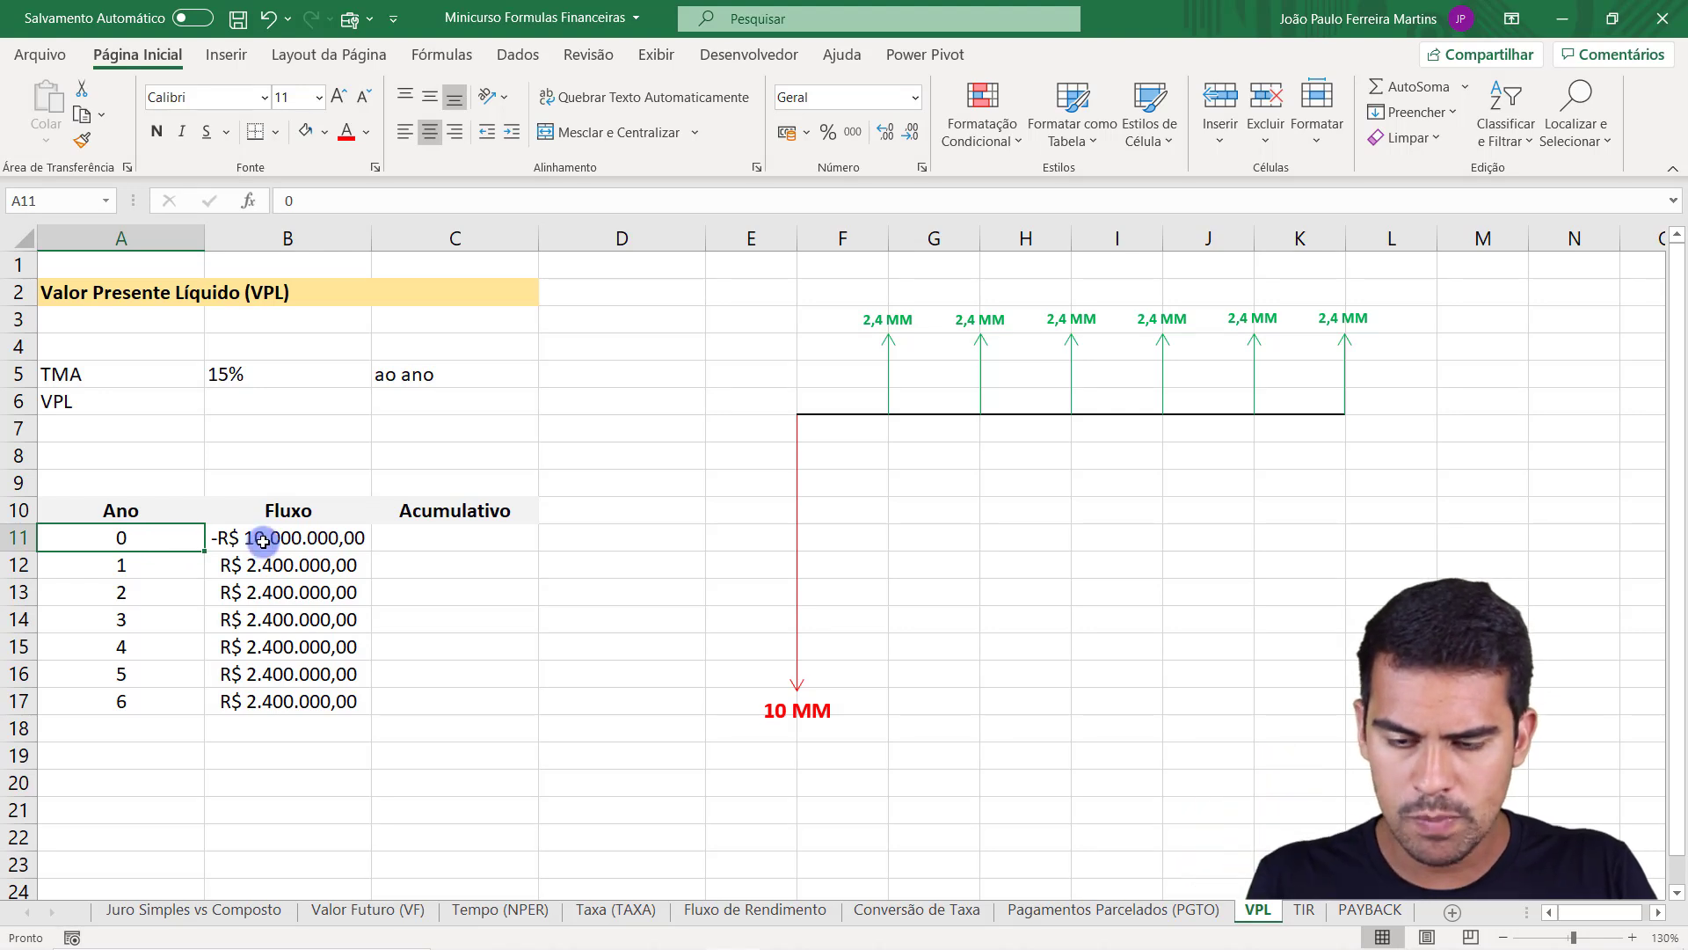
left_click(344, 541)
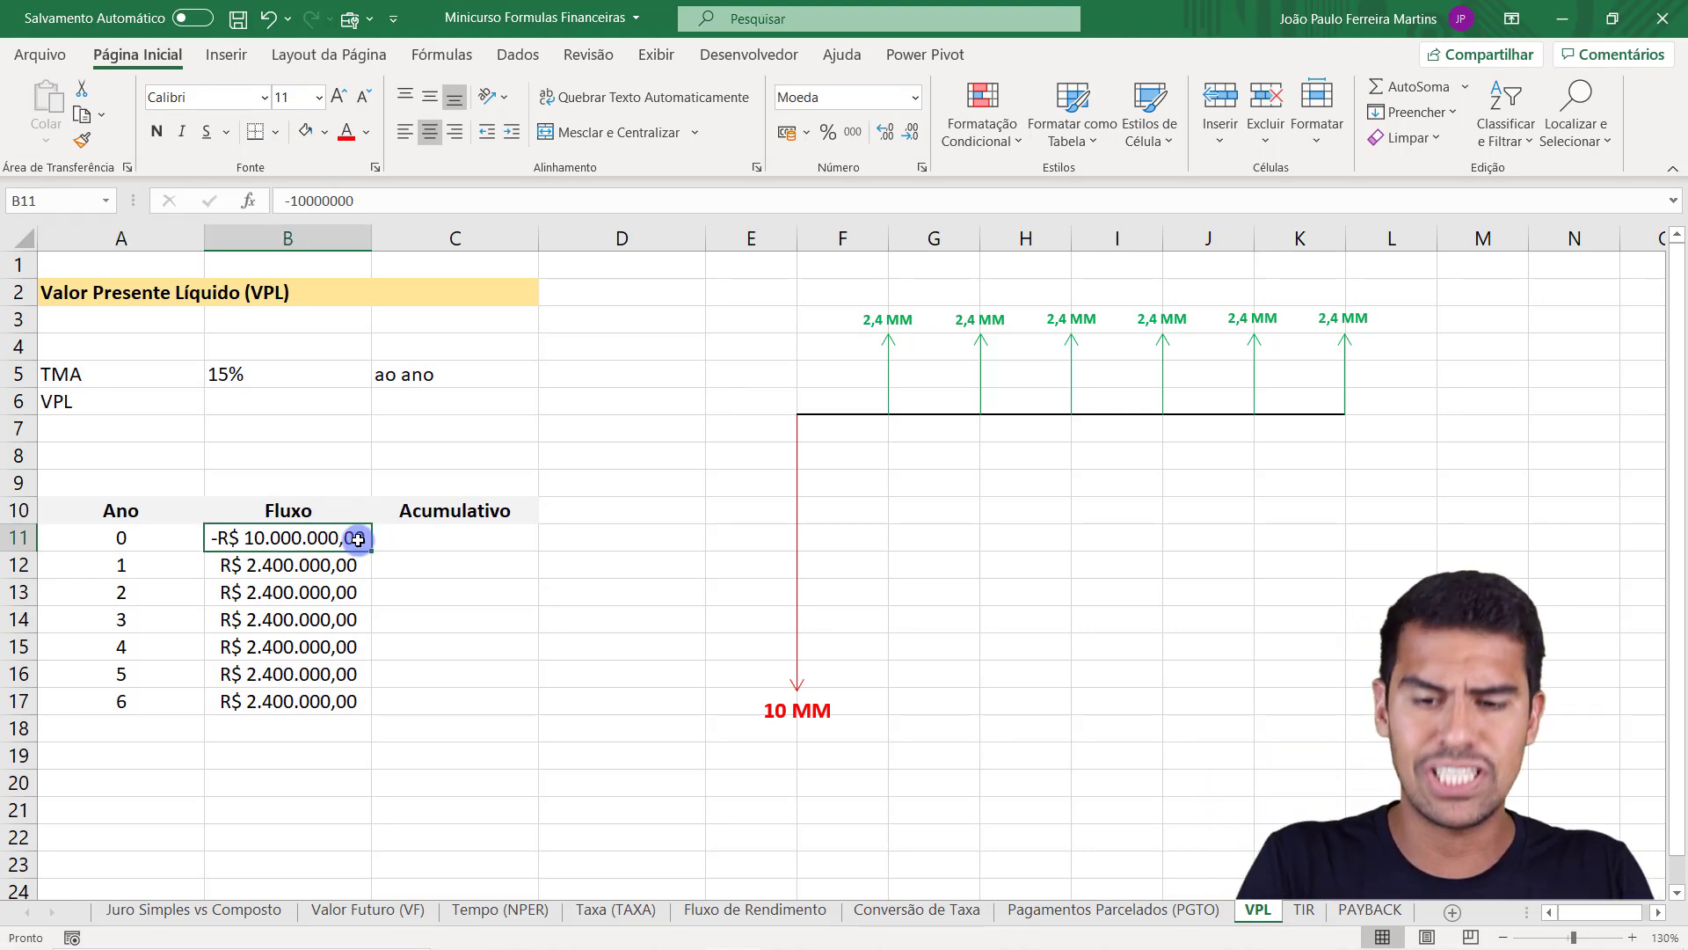
left_click(176, 563)
left_click(173, 700)
left_click_drag(332, 565, 322, 697)
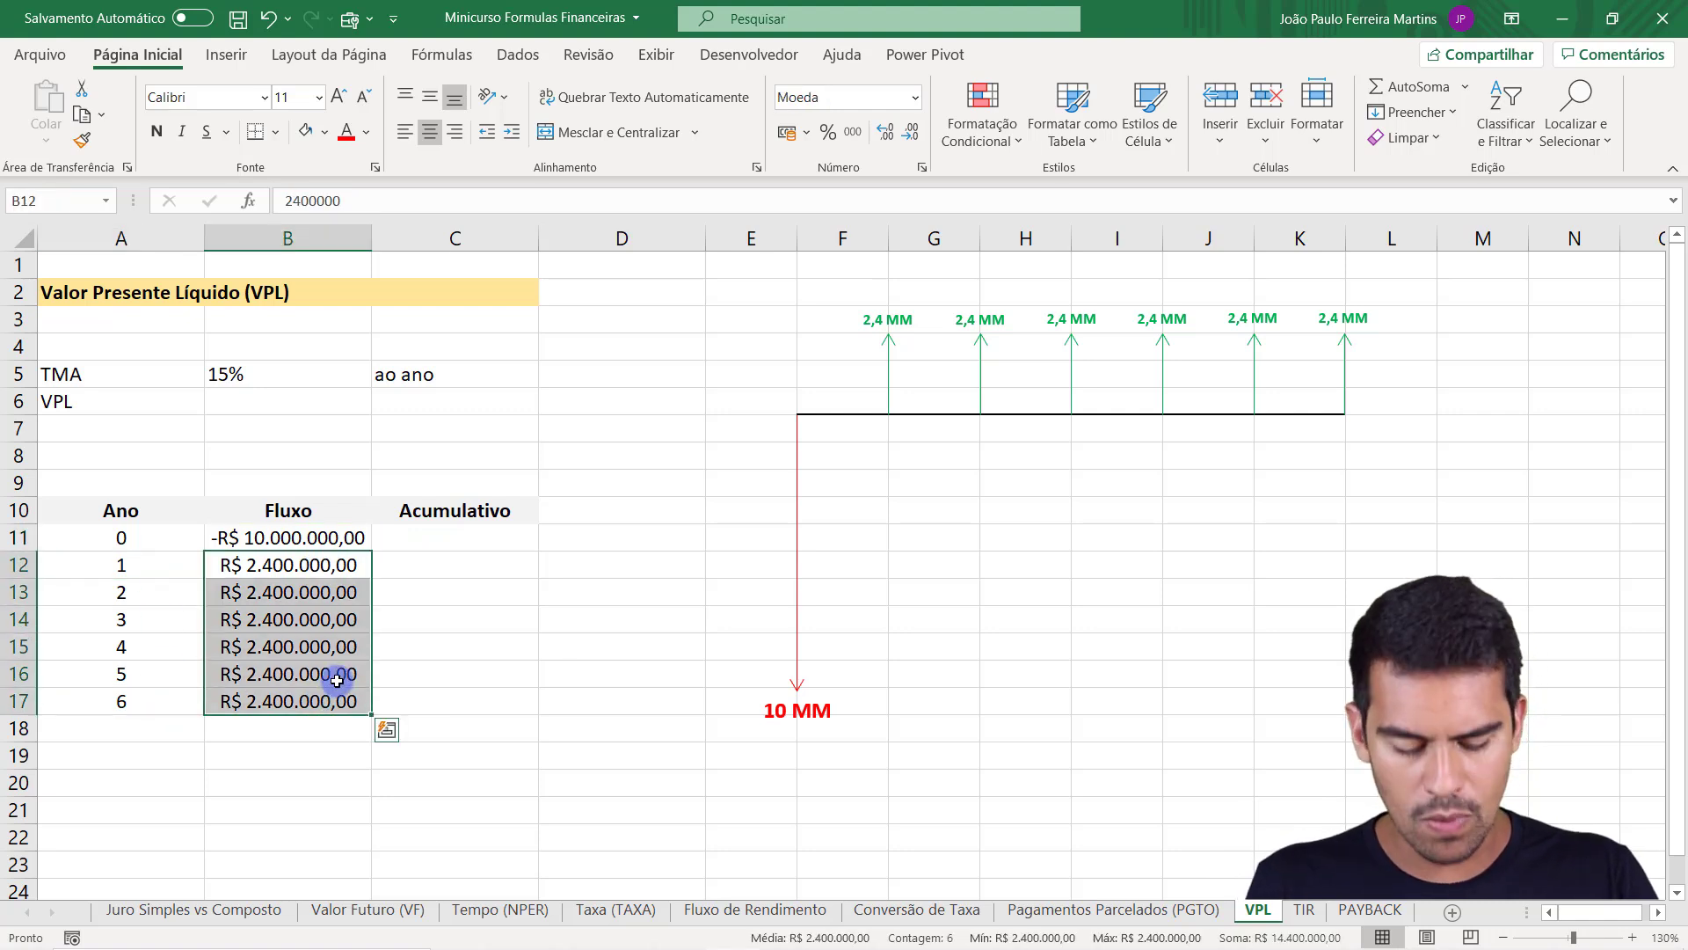
key("Return")
key("Return")
key("Return")
key("Return")
key("Return")
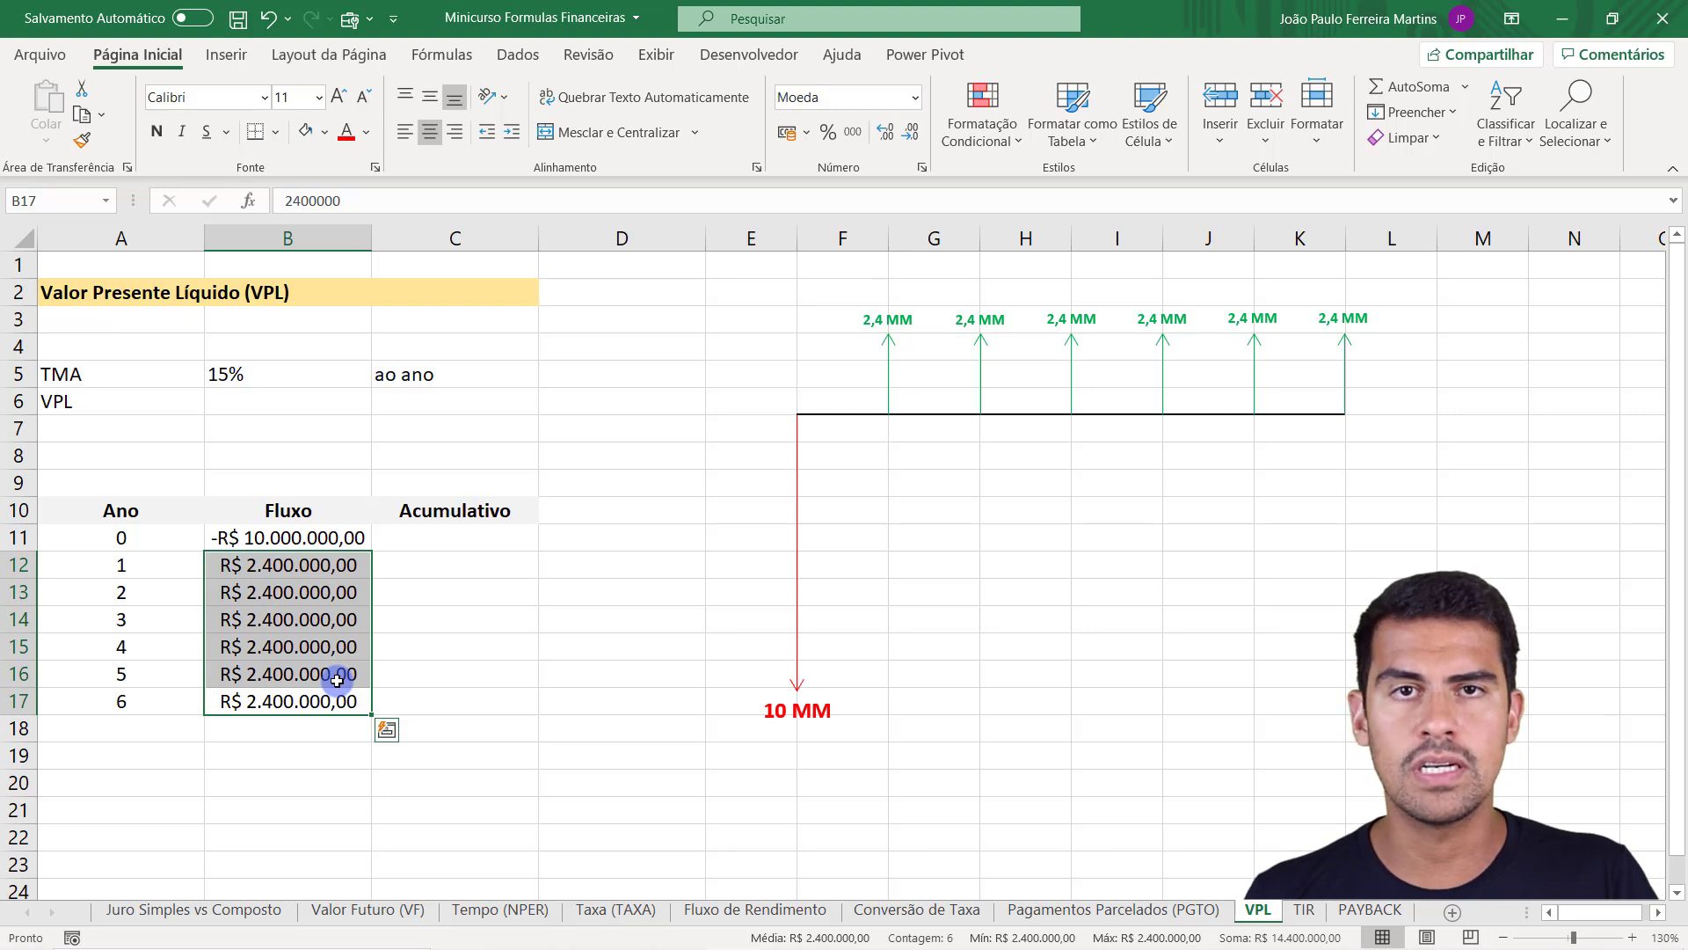
left_click(335, 592)
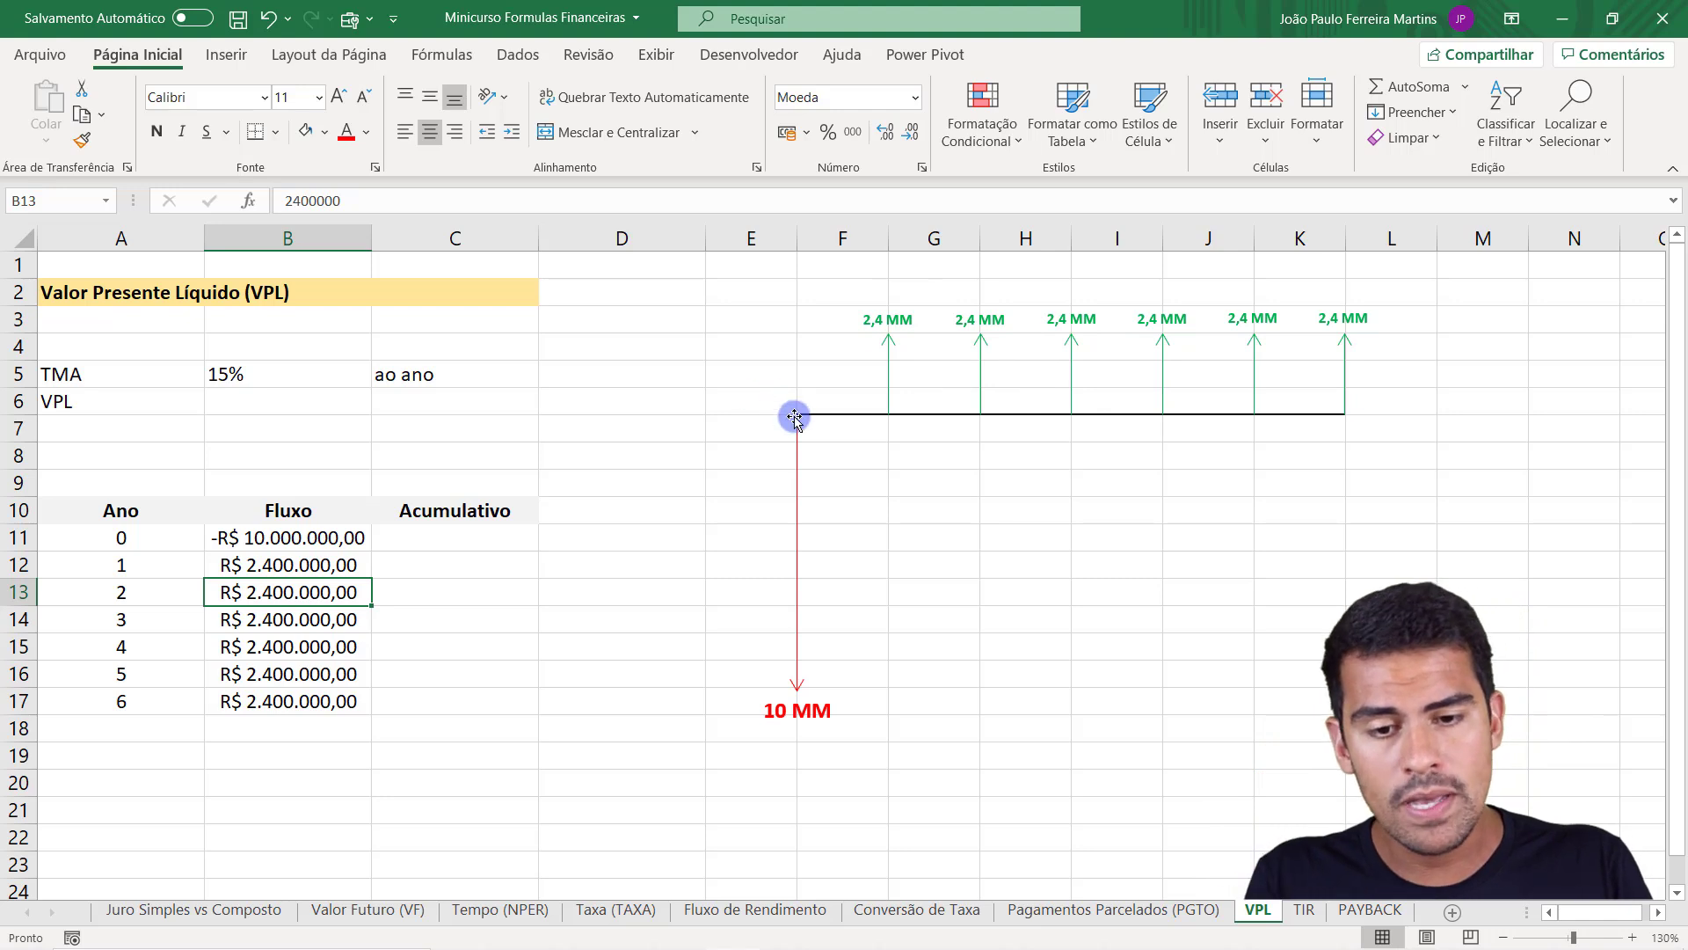
Review the TMA rate in B5 and the VPL row where the net present value belongs.
left_click(135, 406)
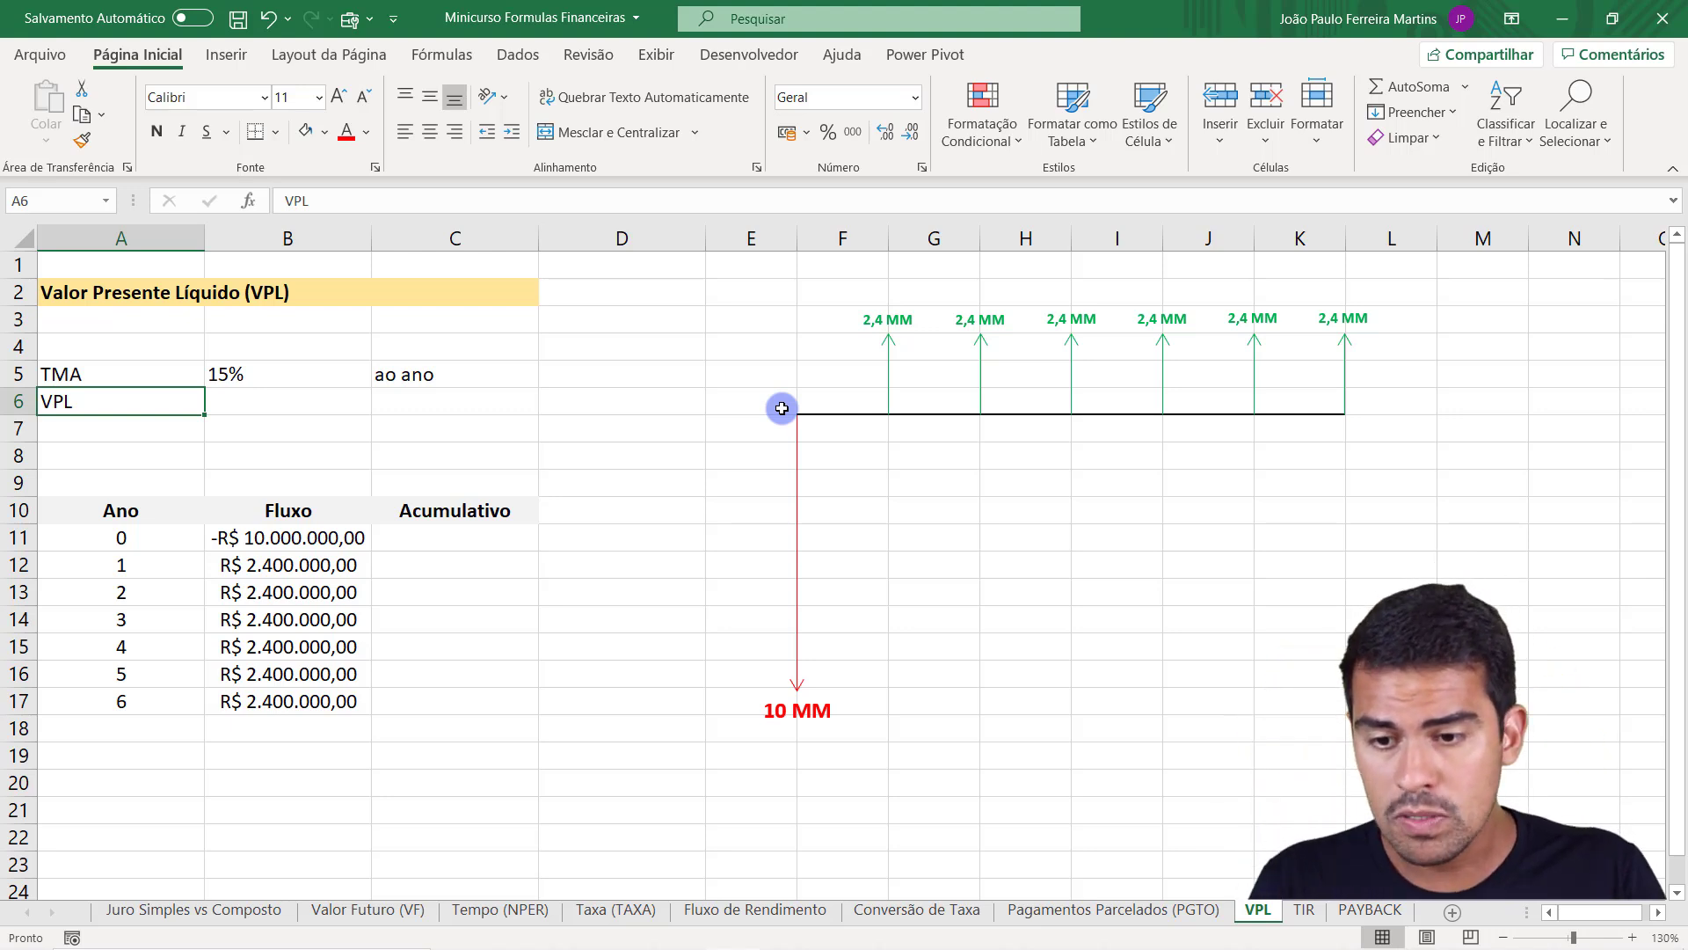
left_click(153, 381)
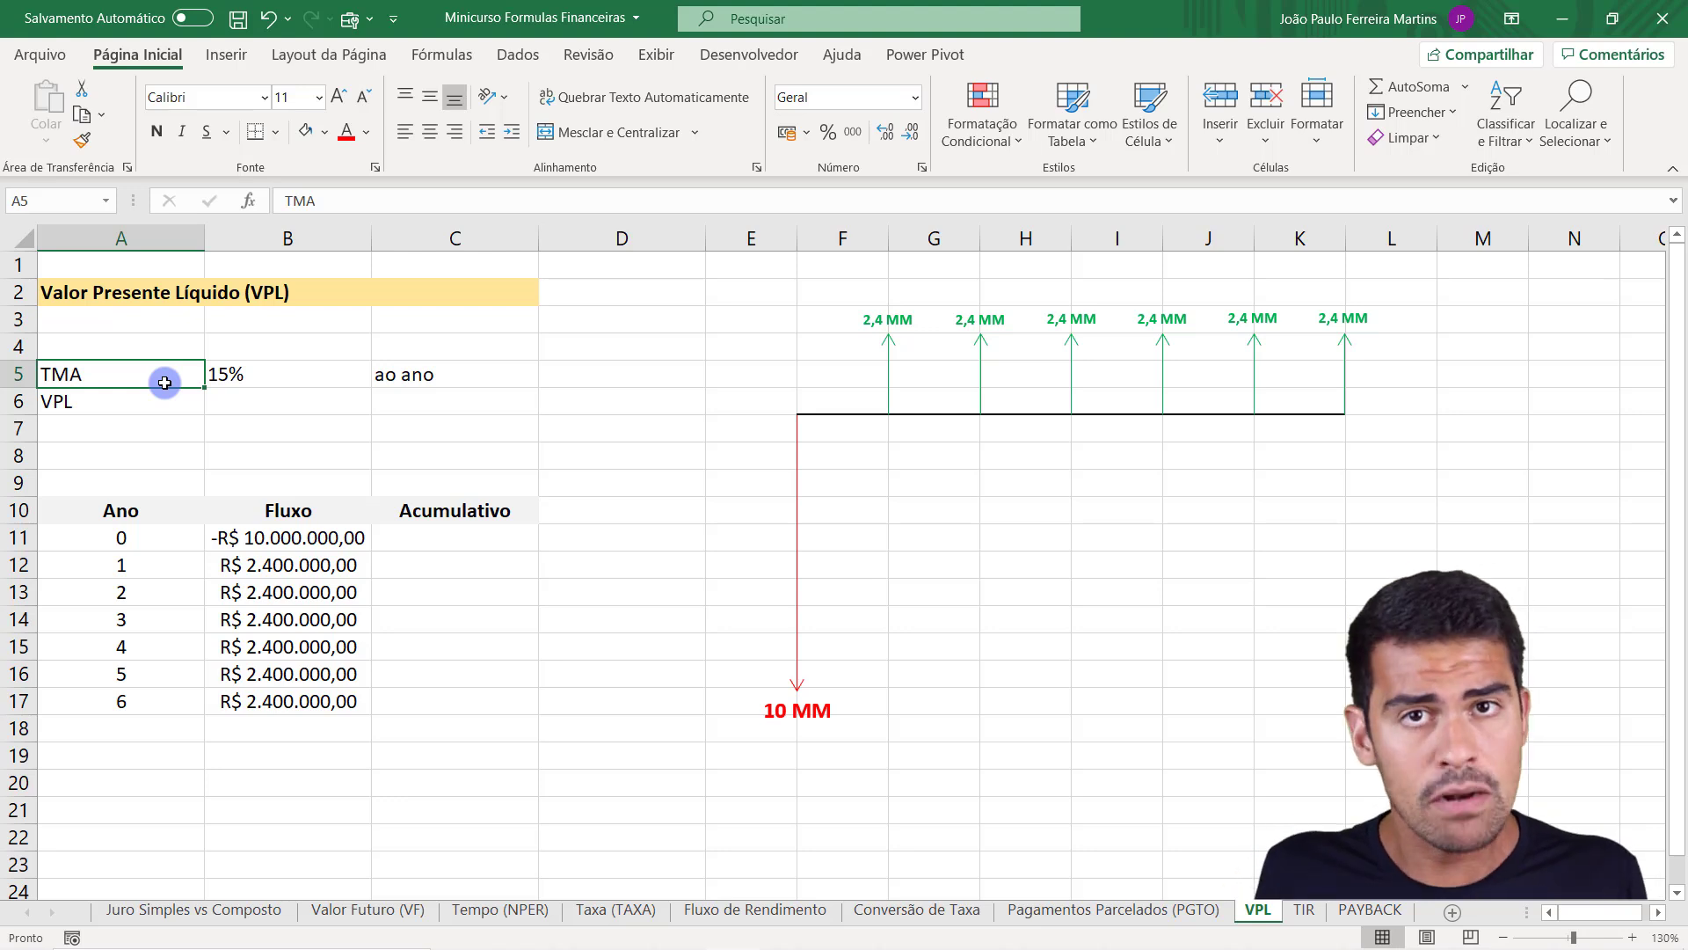
left_click(267, 369)
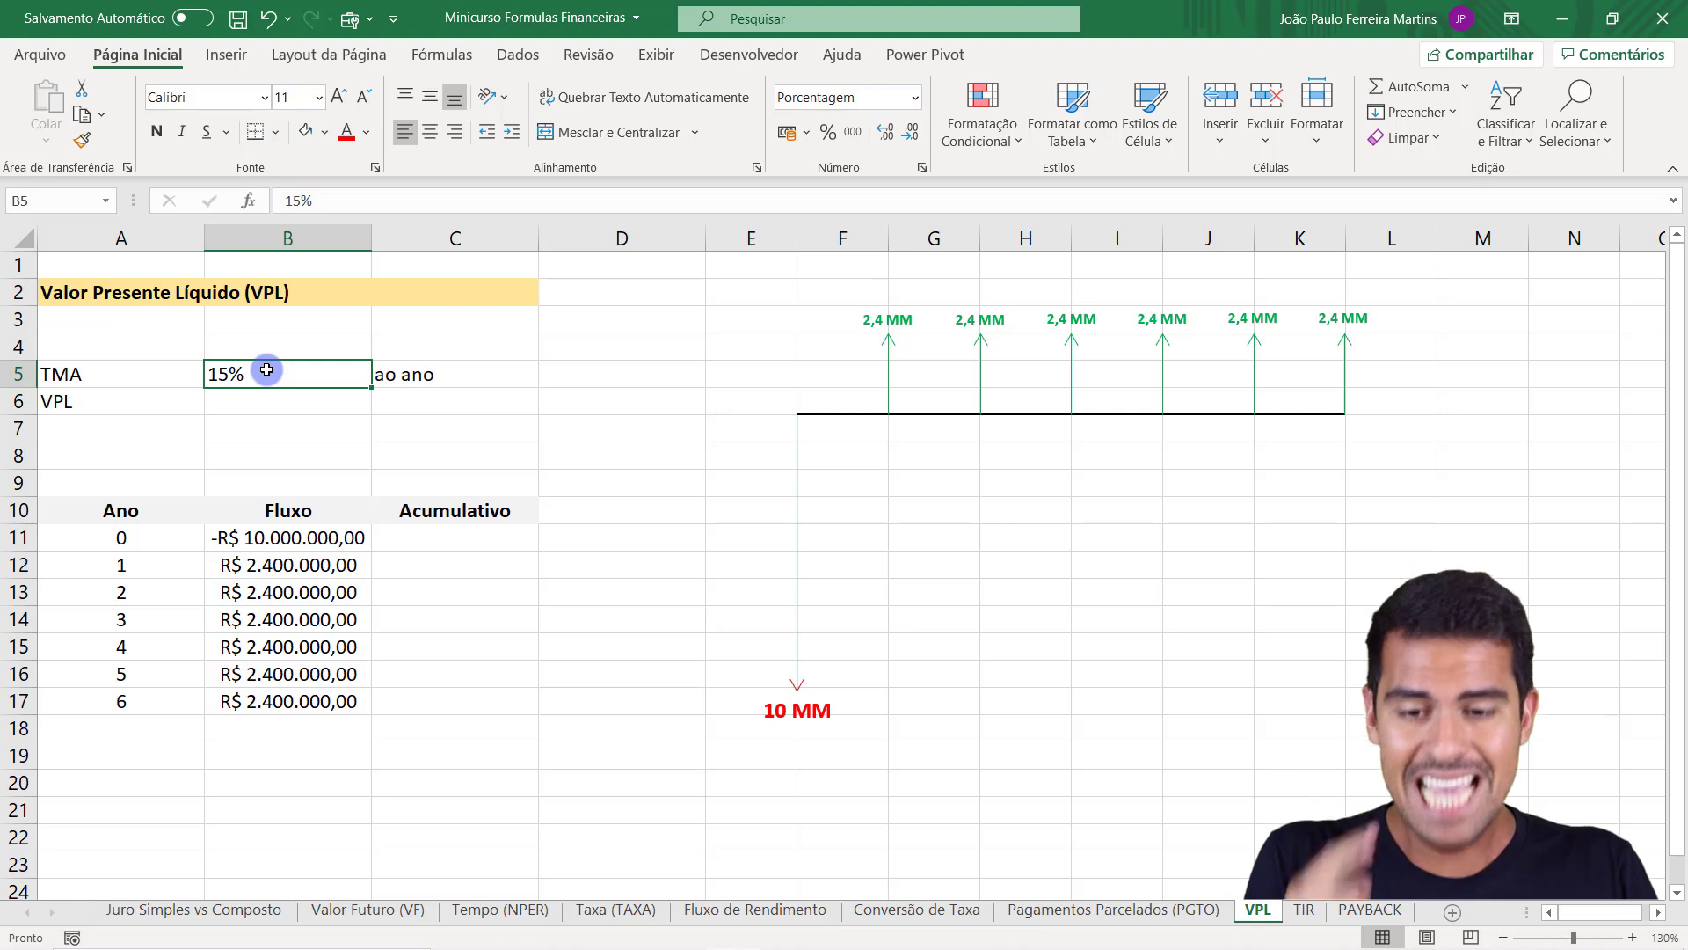
left_click(252, 396)
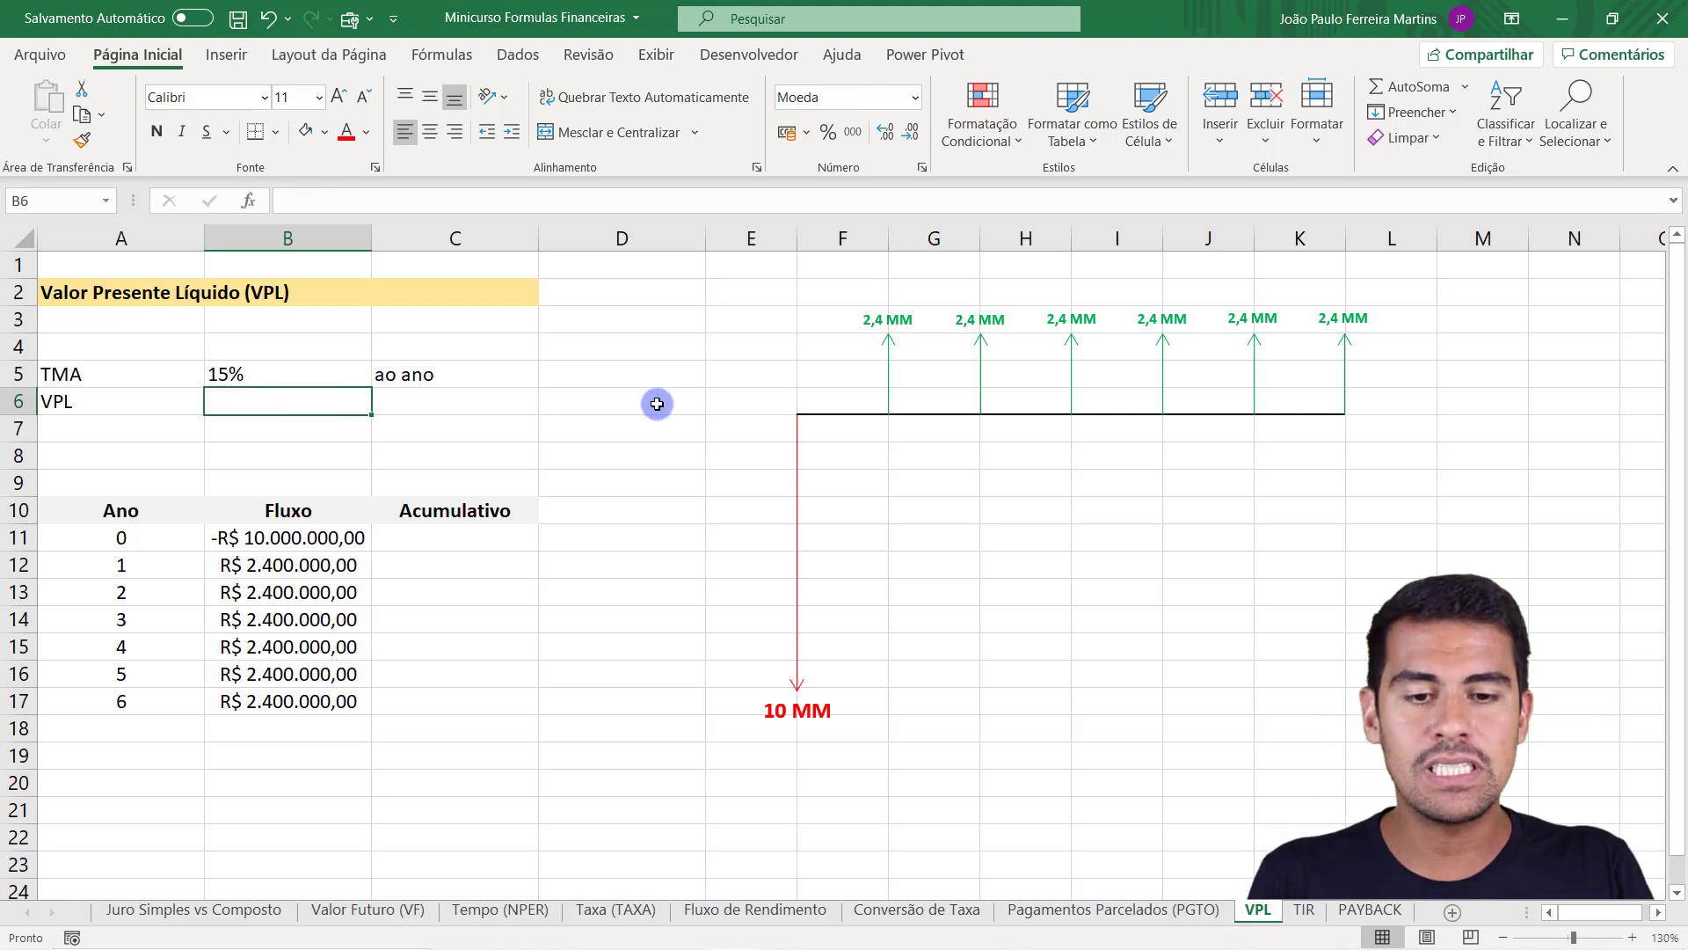
left_click(310, 375)
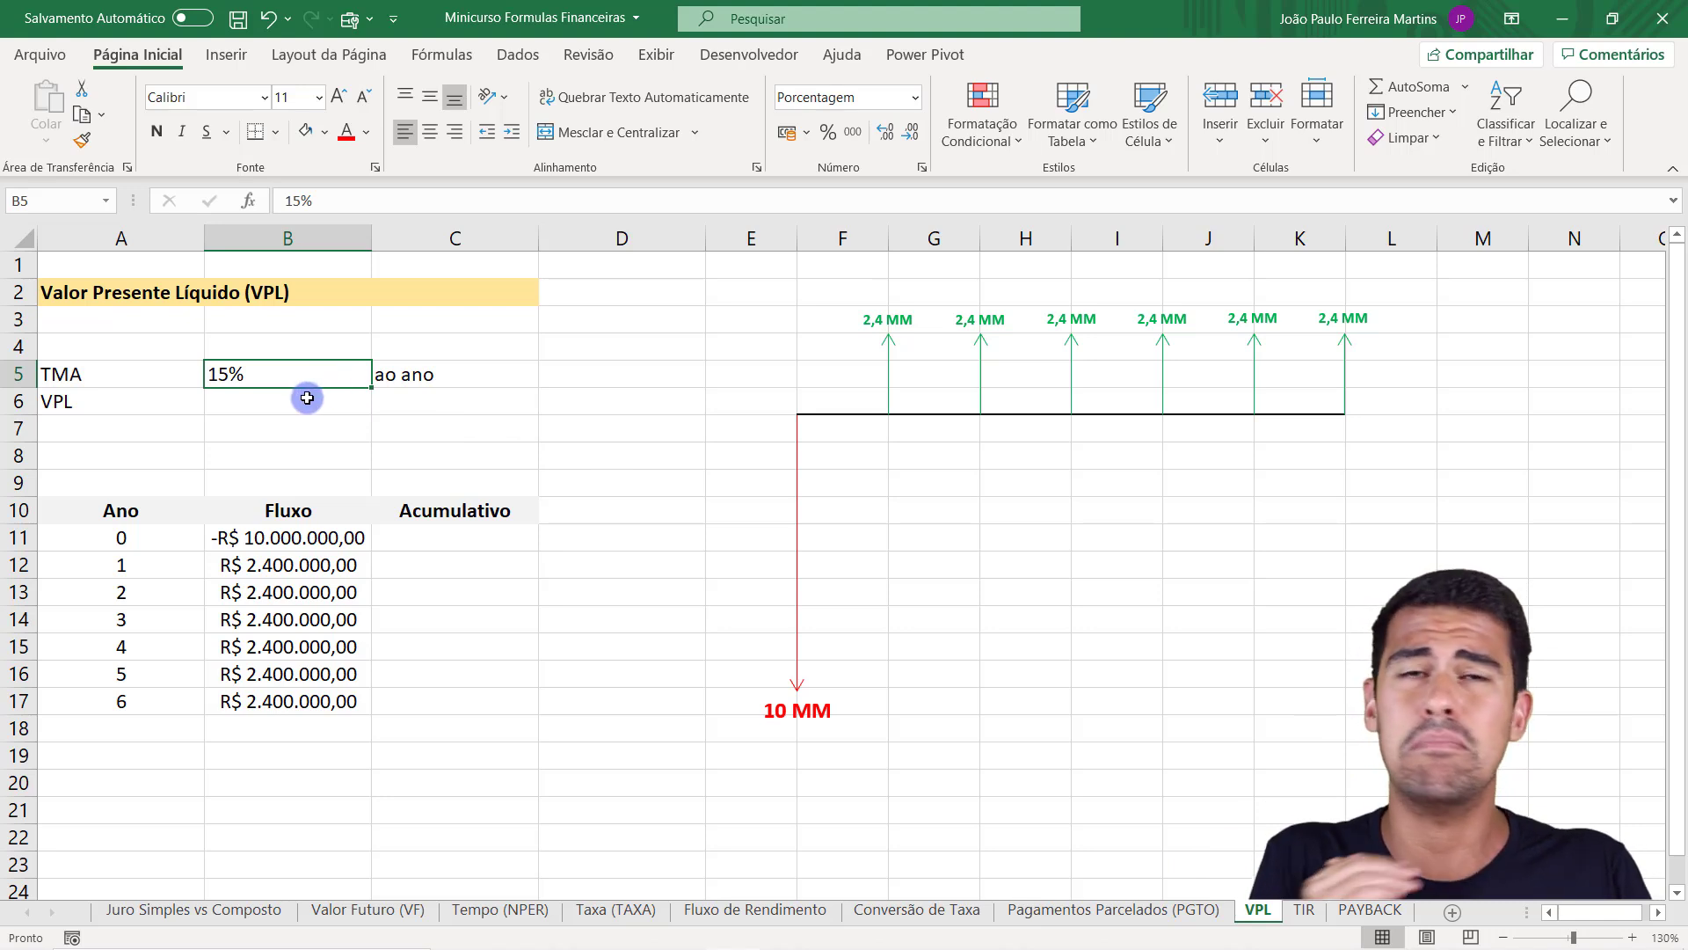
left_click(307, 402)
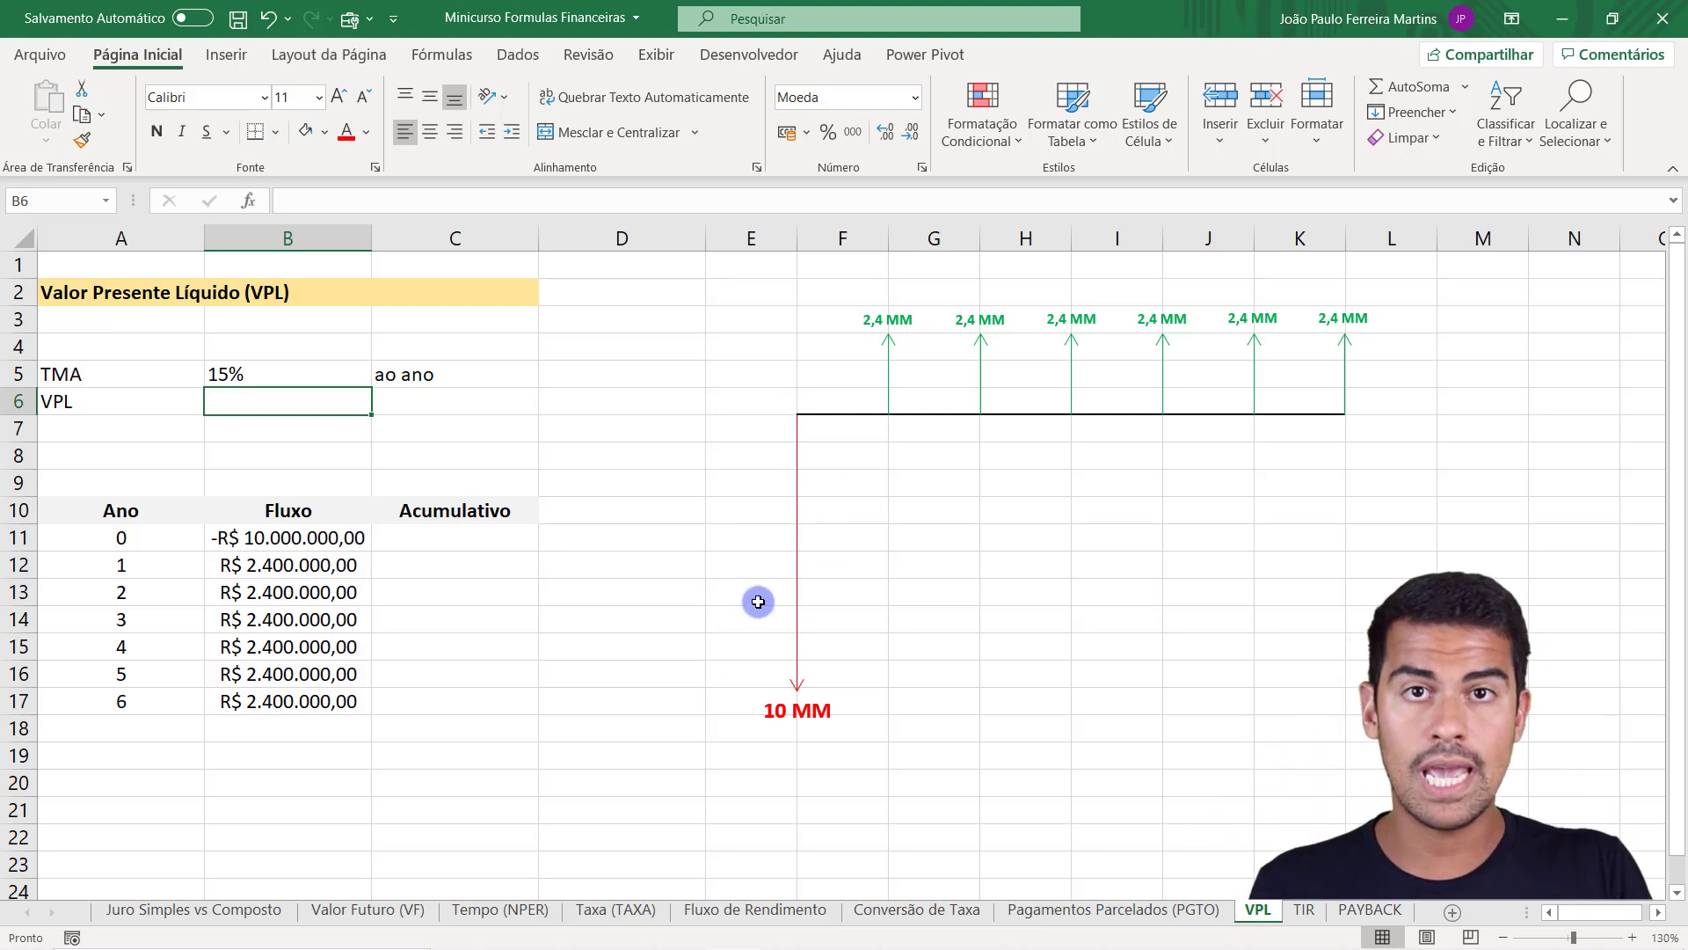
left_click(328, 373)
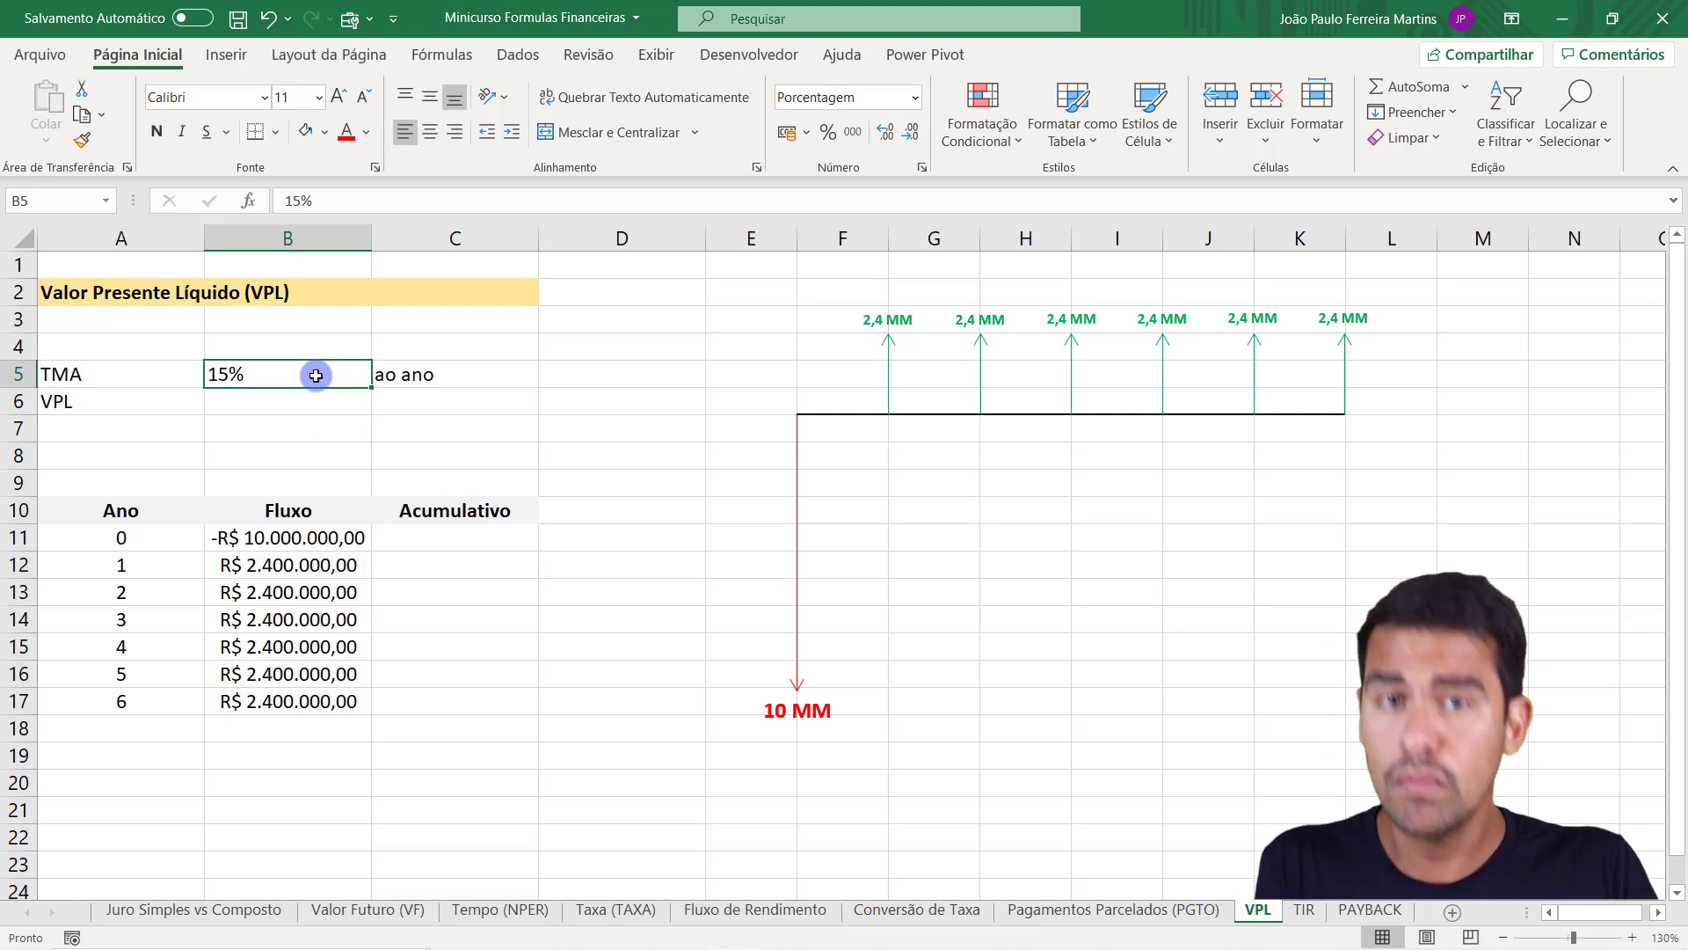
left_click(246, 402)
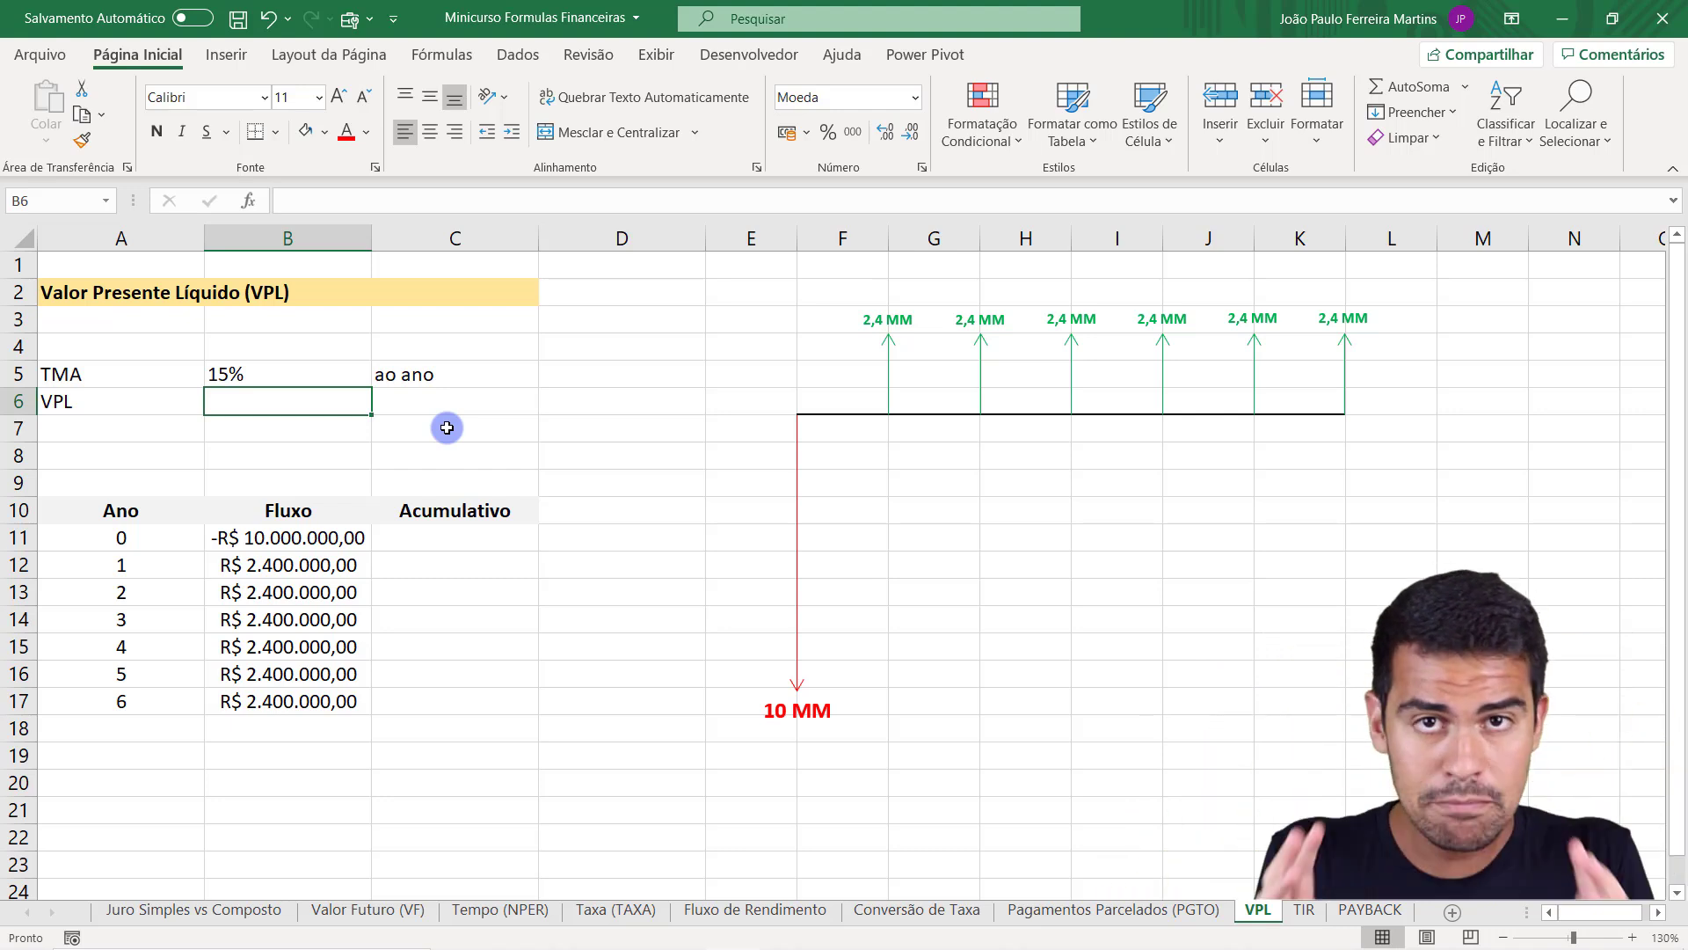
left_click(303, 376)
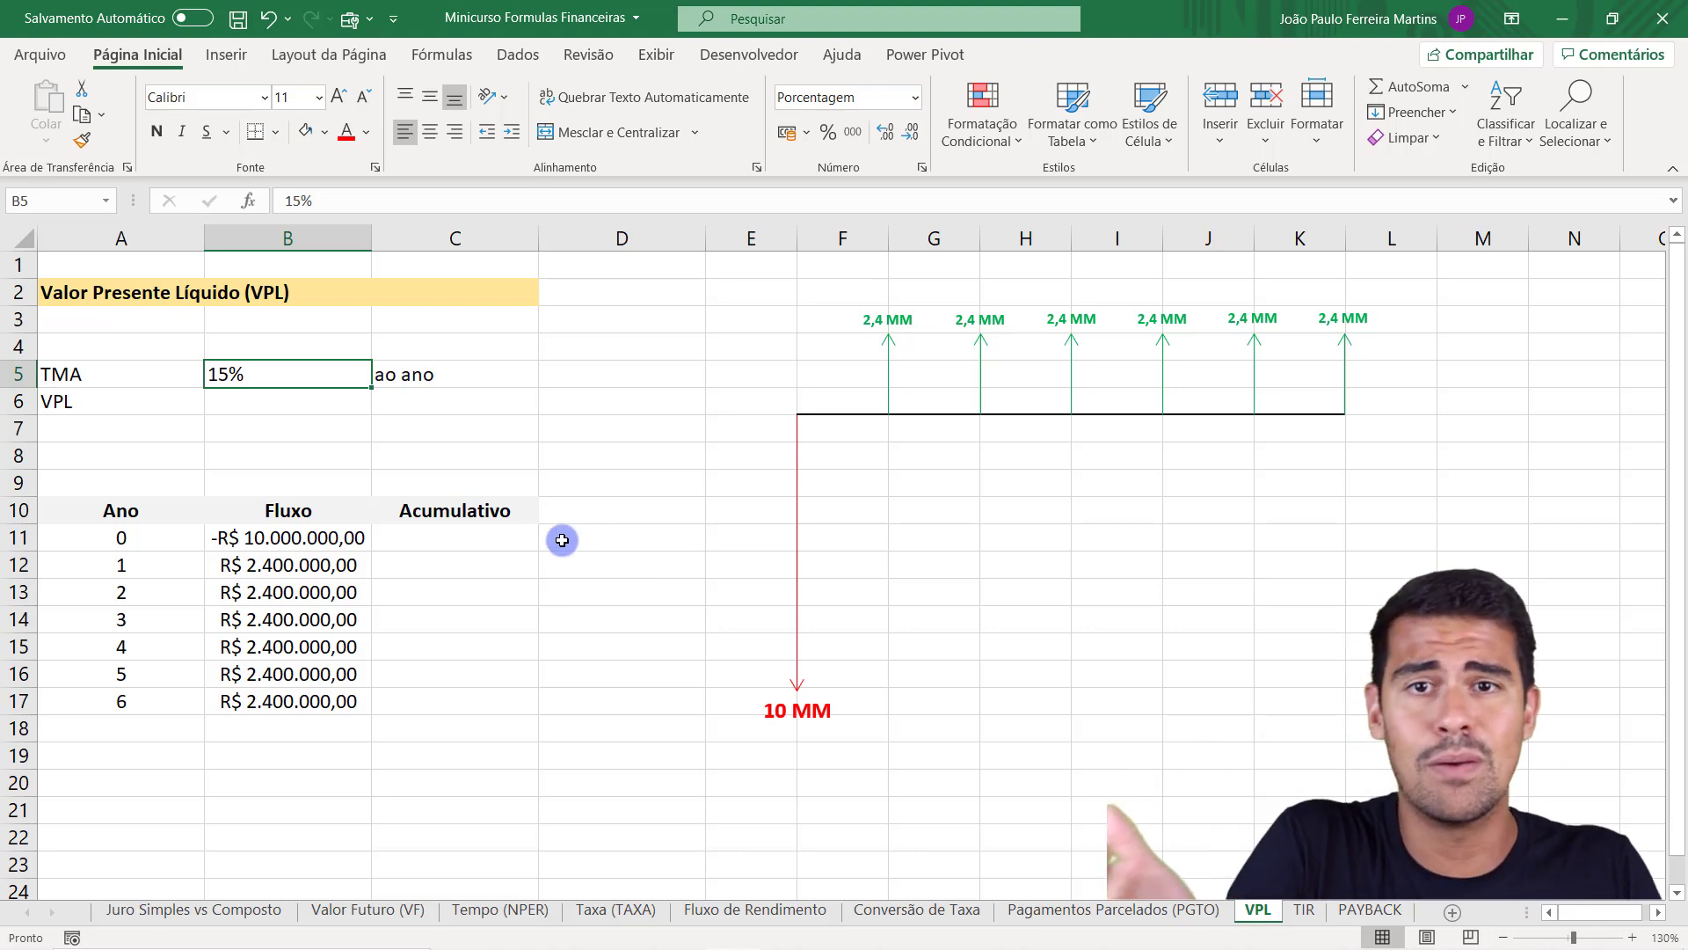
Calculate the present value of the year 1 to 6 inflows in B6 with =VPL(B5;B12:B17).
left_click(299, 409)
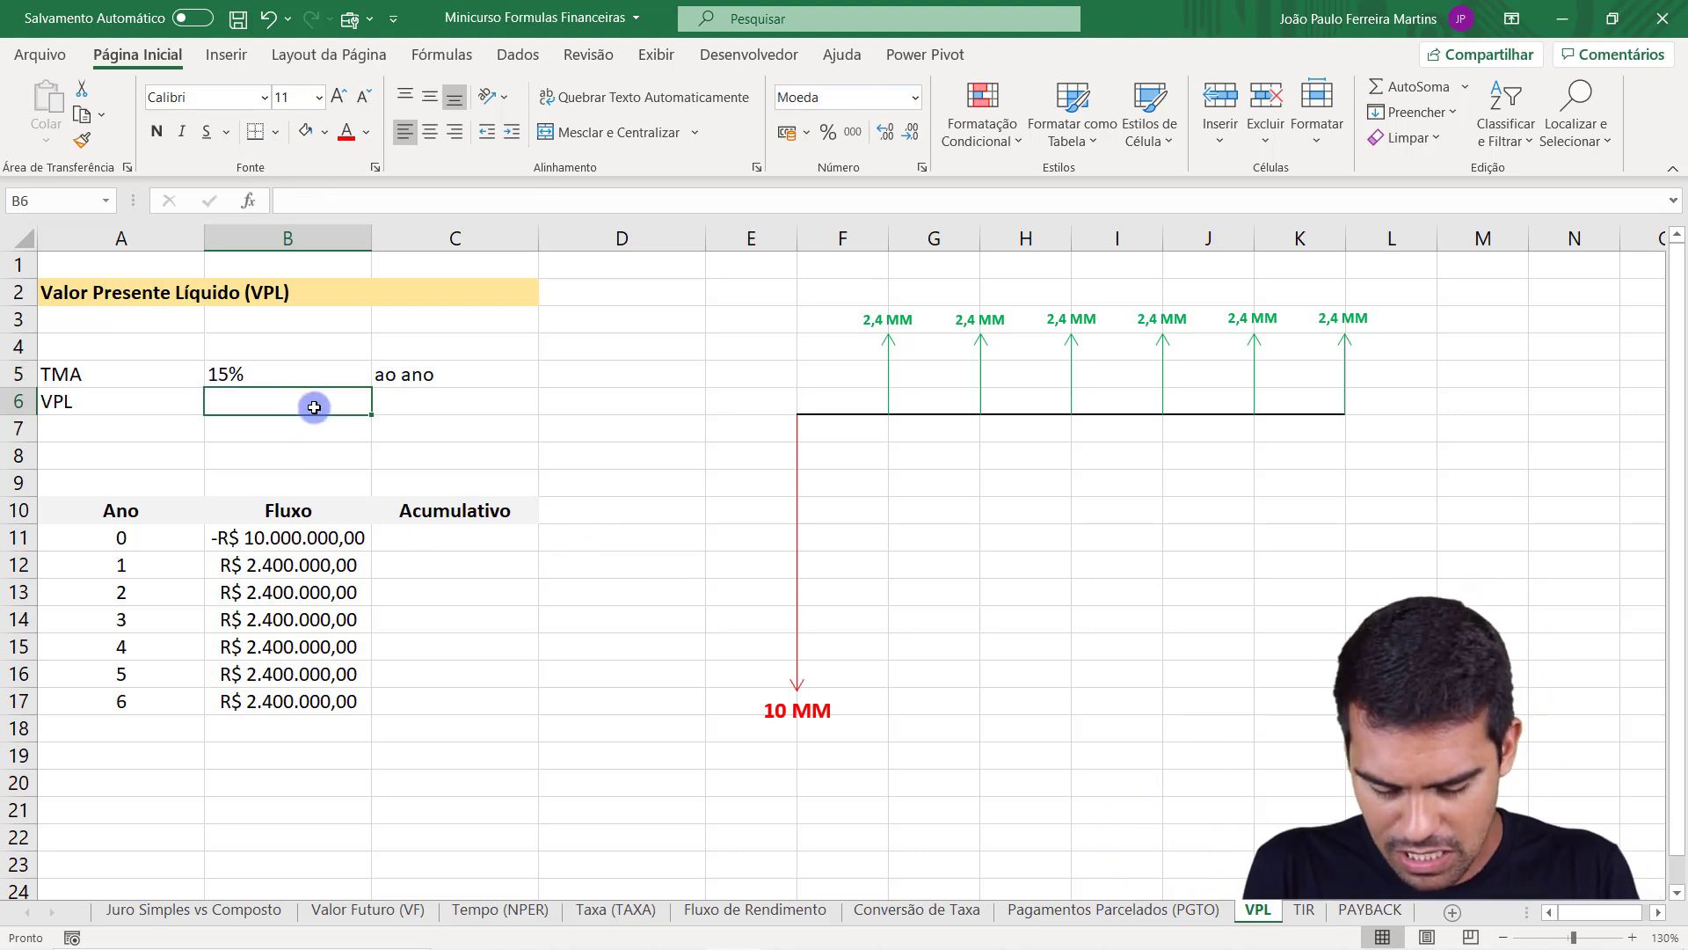
type("=")
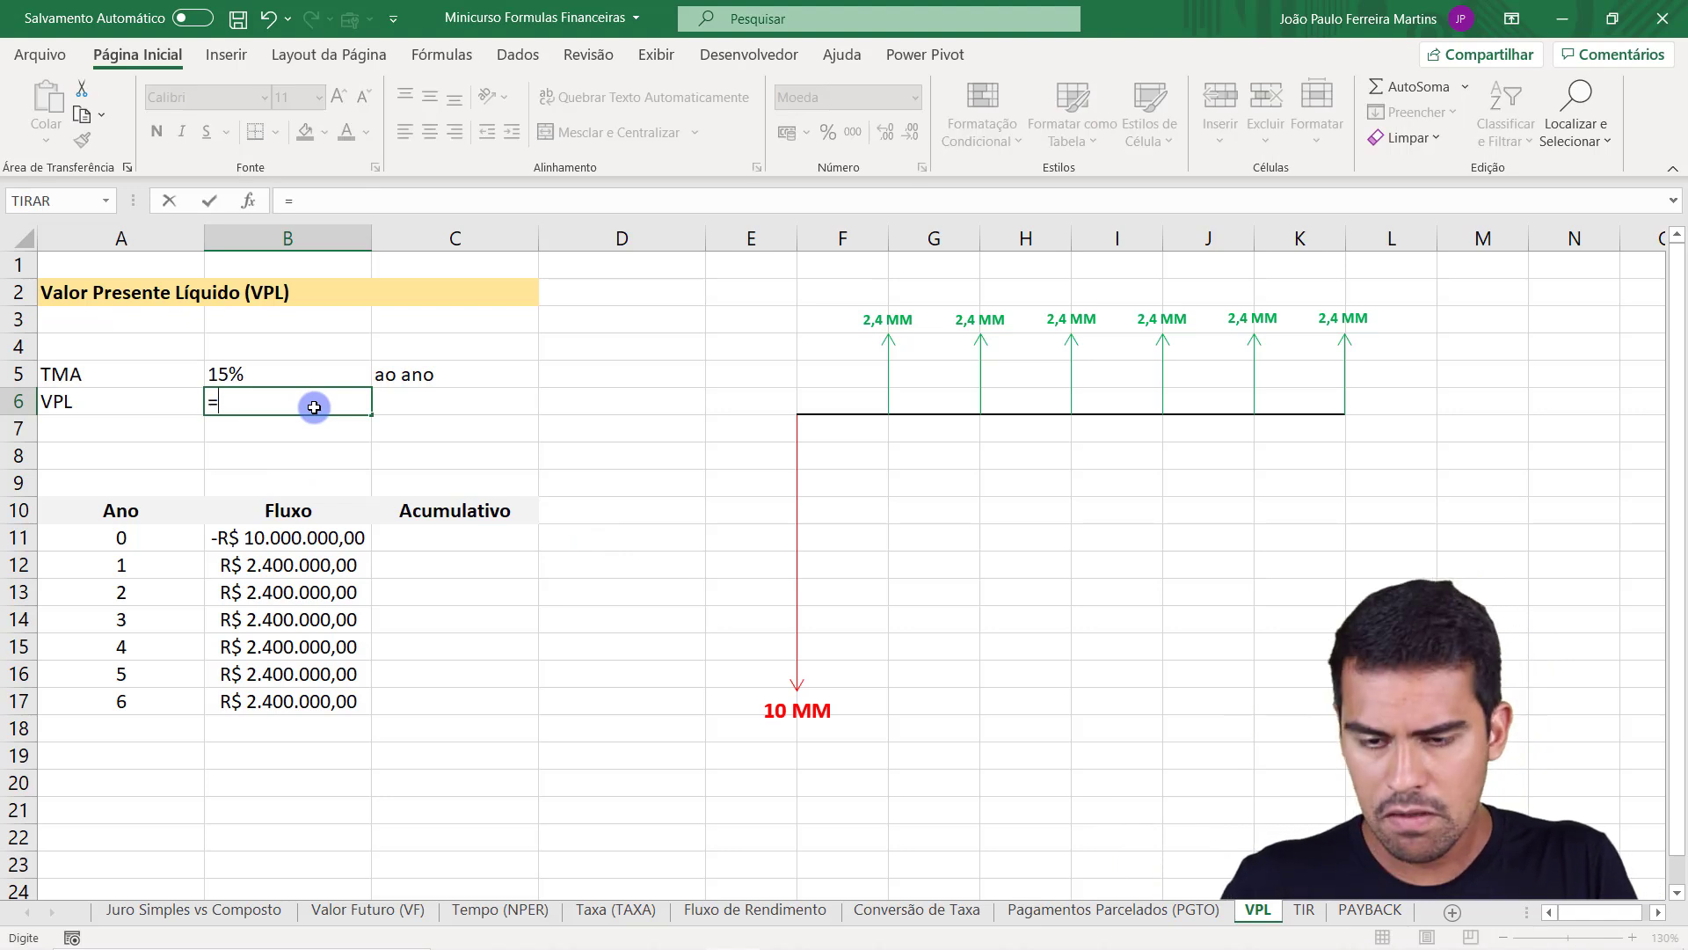
type("VPL")
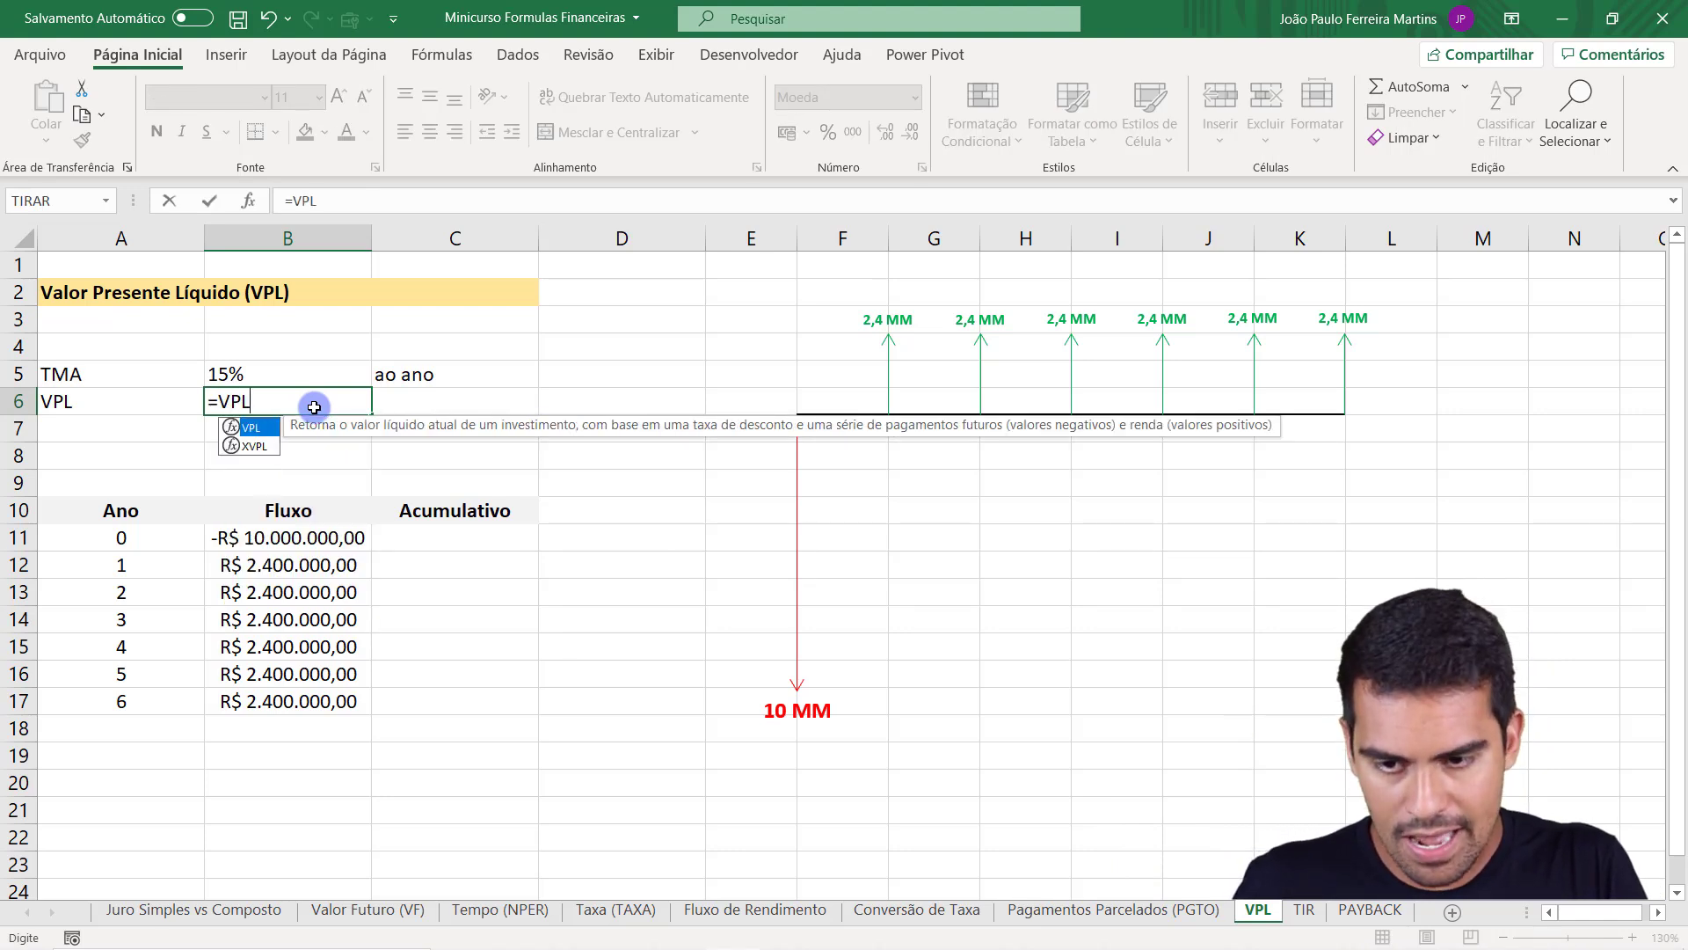
type("(")
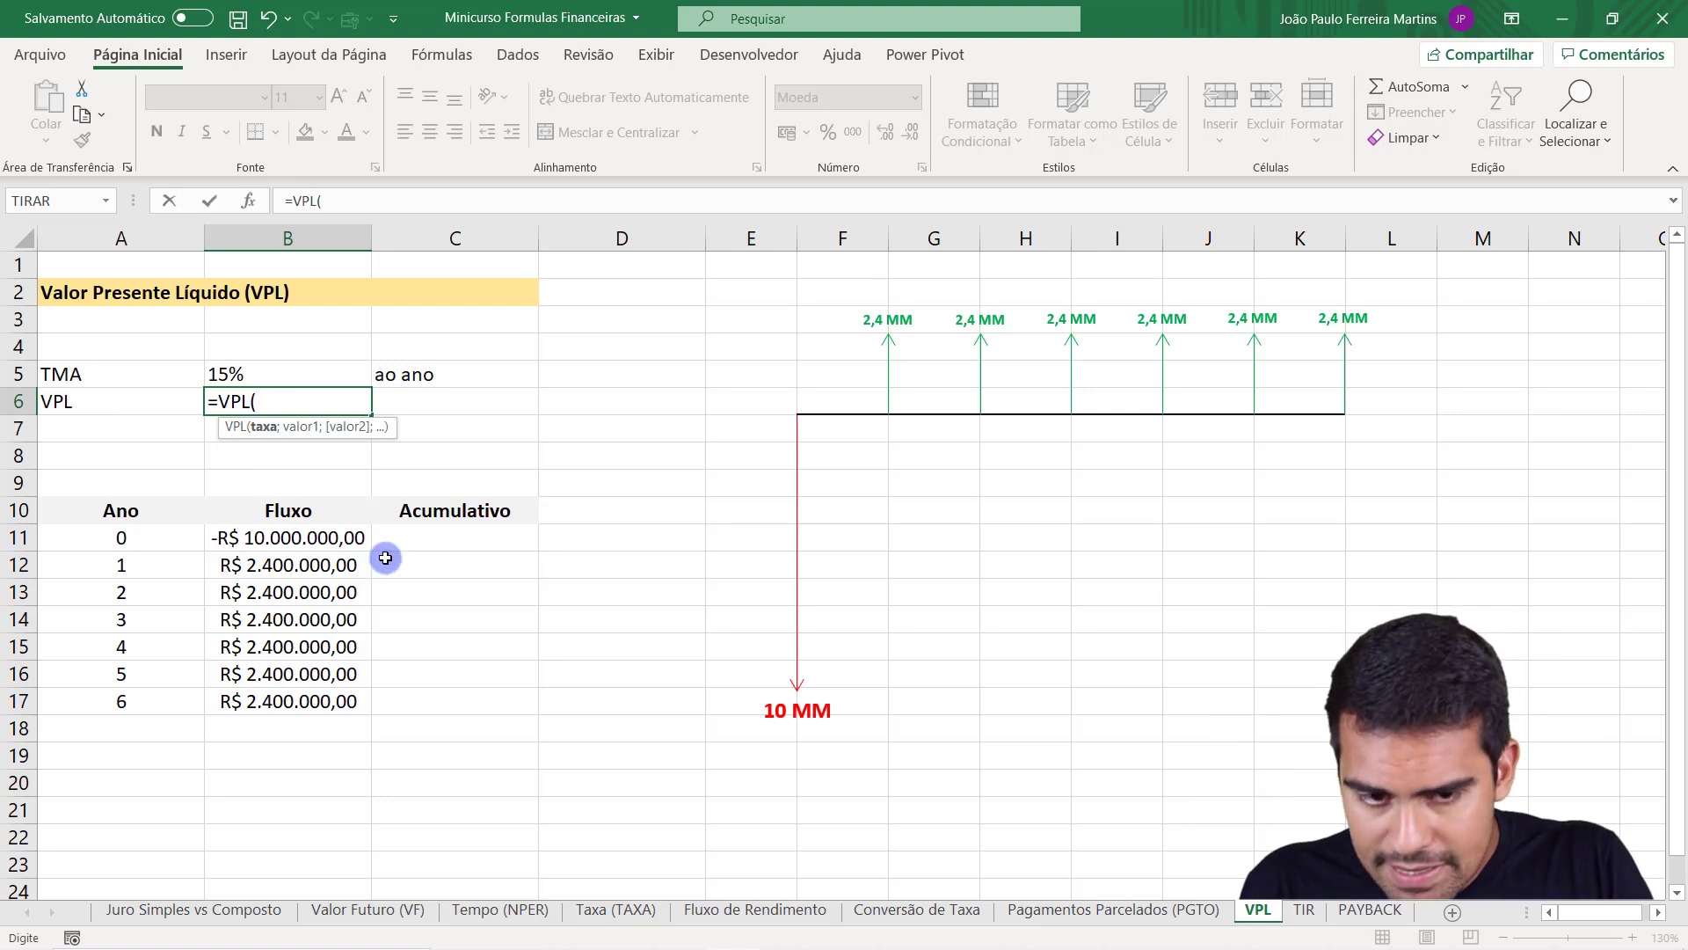
left_click(318, 370)
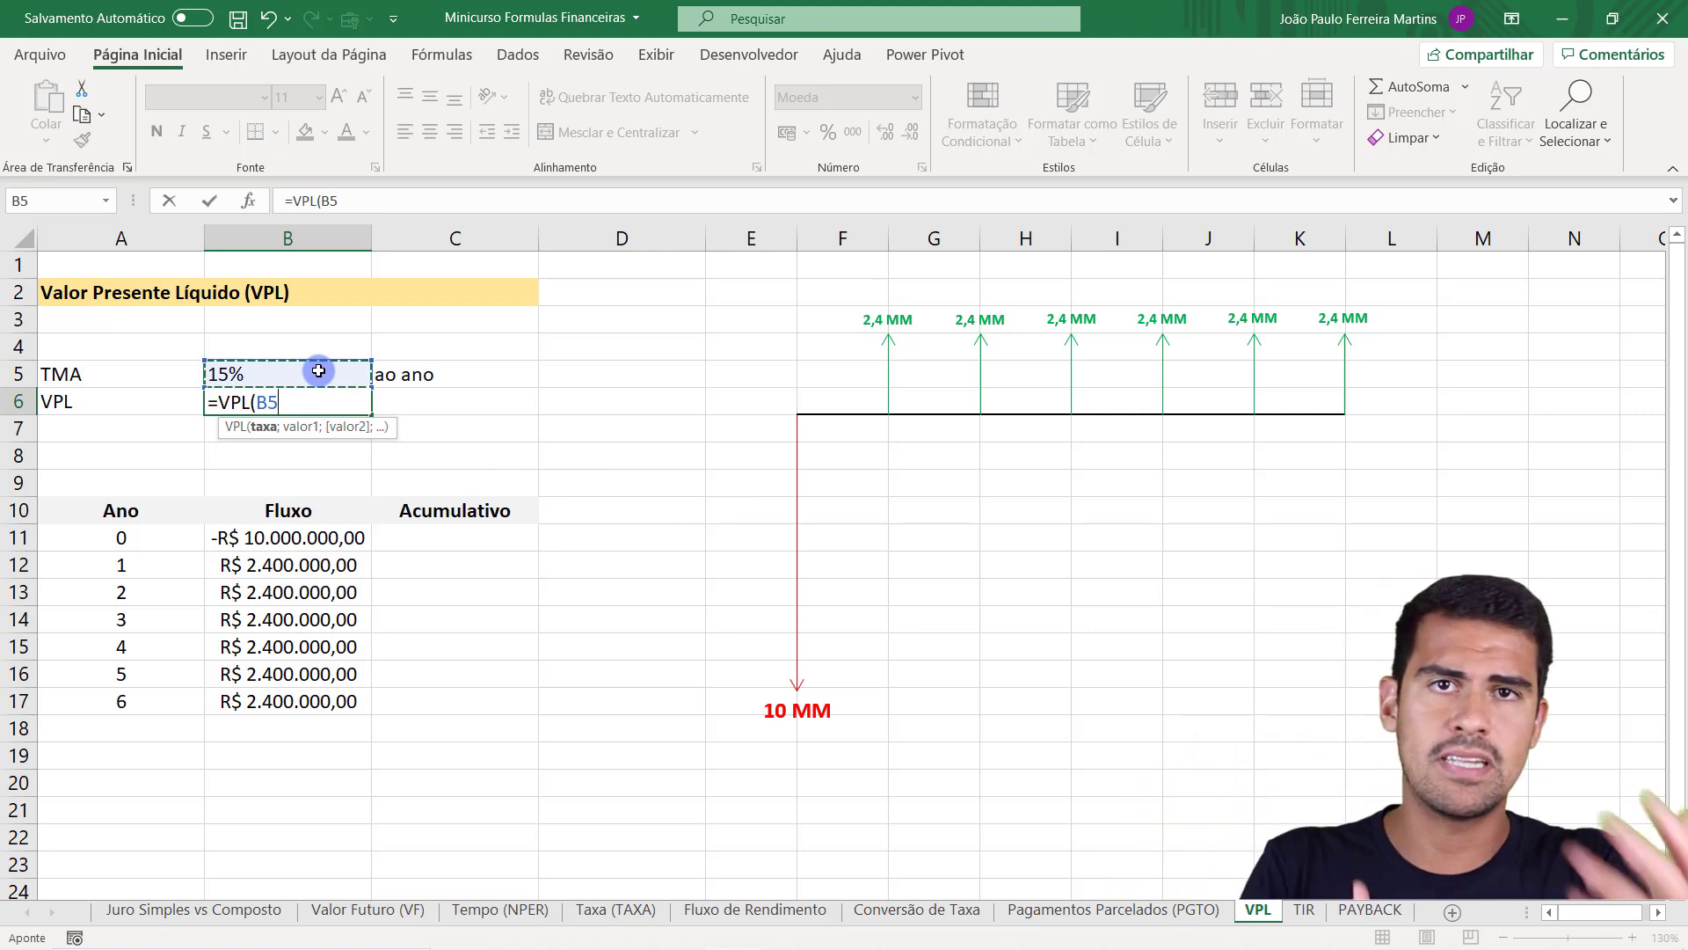
type(";")
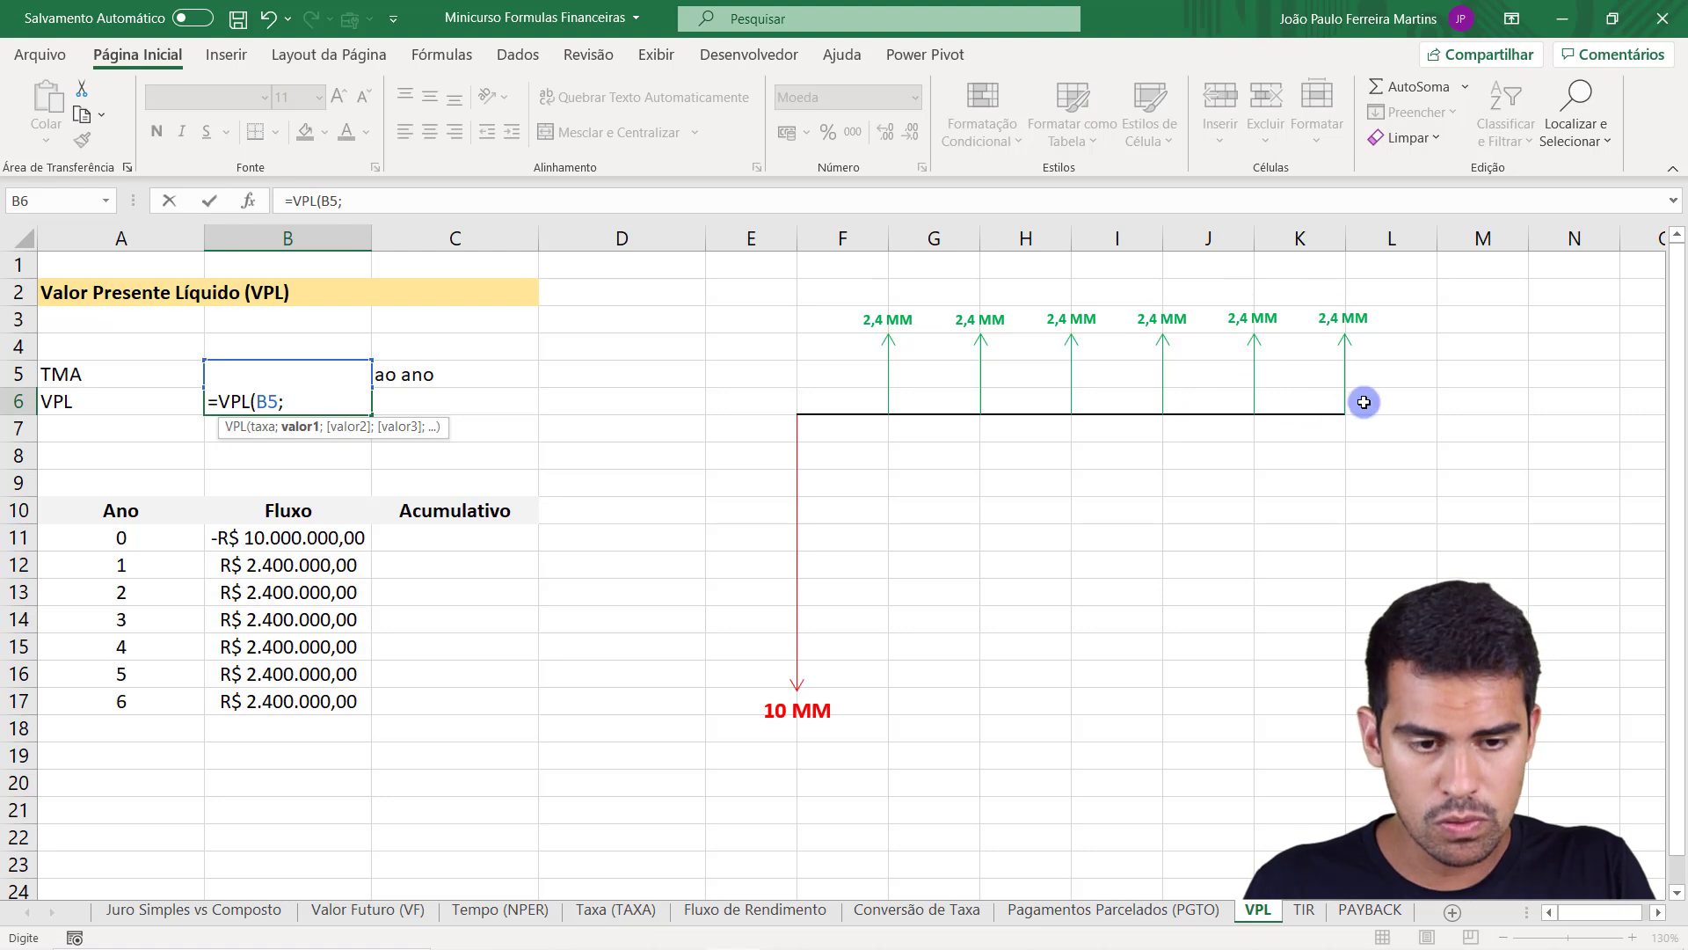
left_click_drag(343, 570, 339, 701)
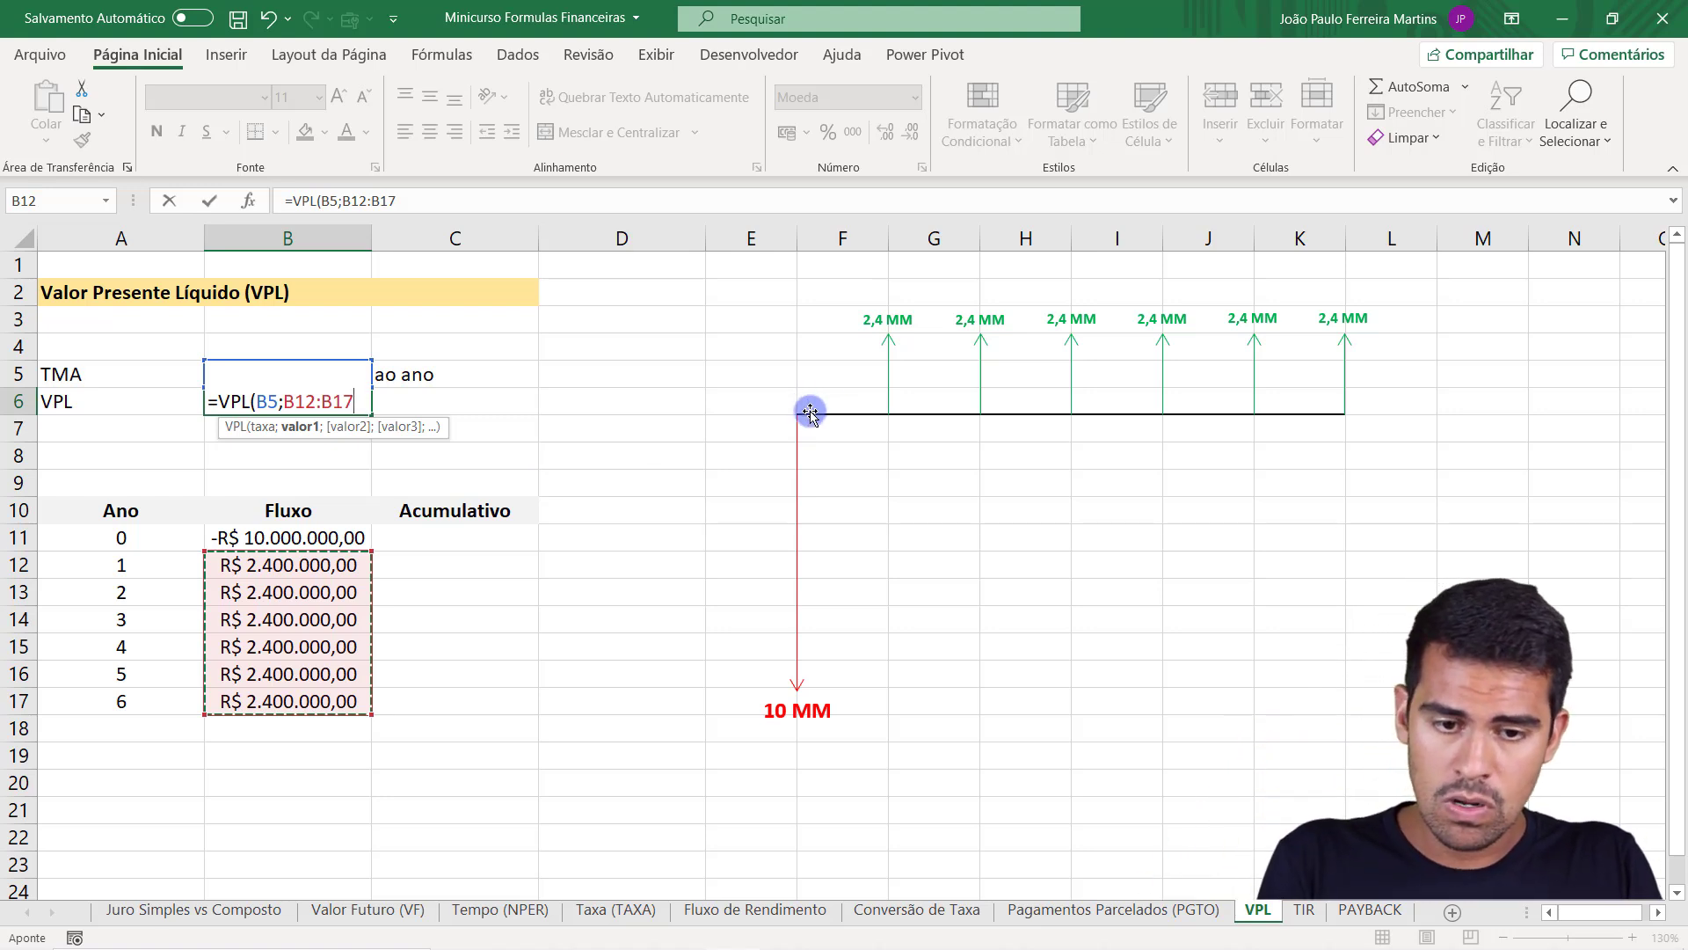
left_click_drag(325, 565, 327, 687)
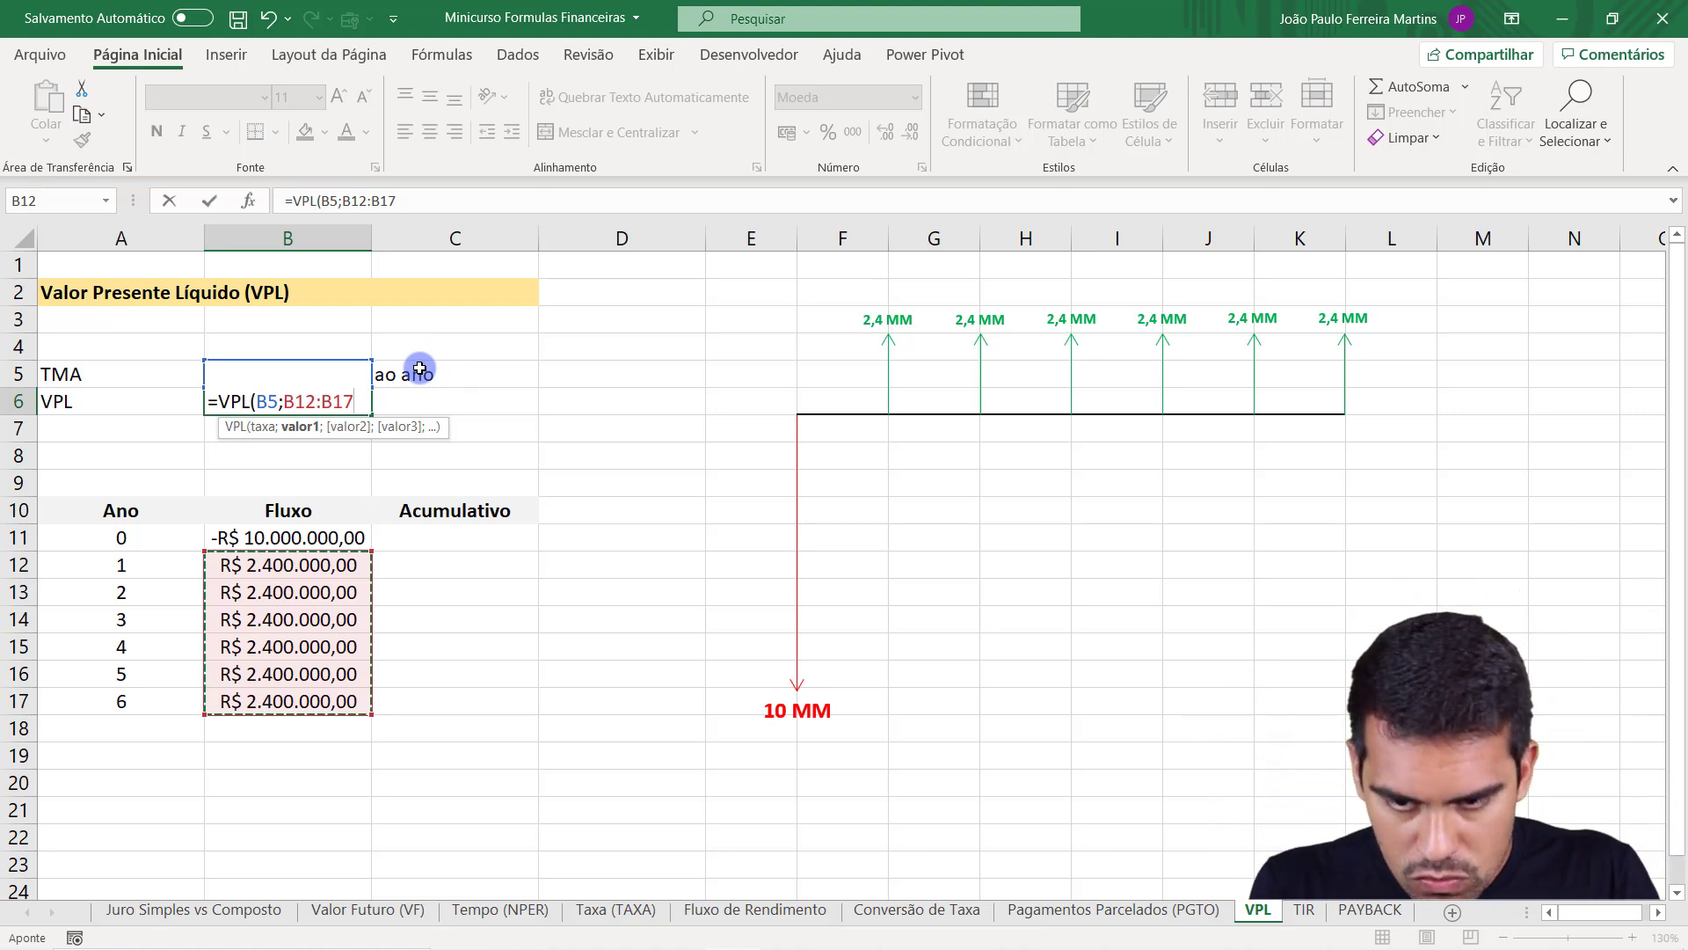
key("Return")
Extend the VPL formula in B6 with +B11 so that it includes the initial investment.
left_click(343, 412)
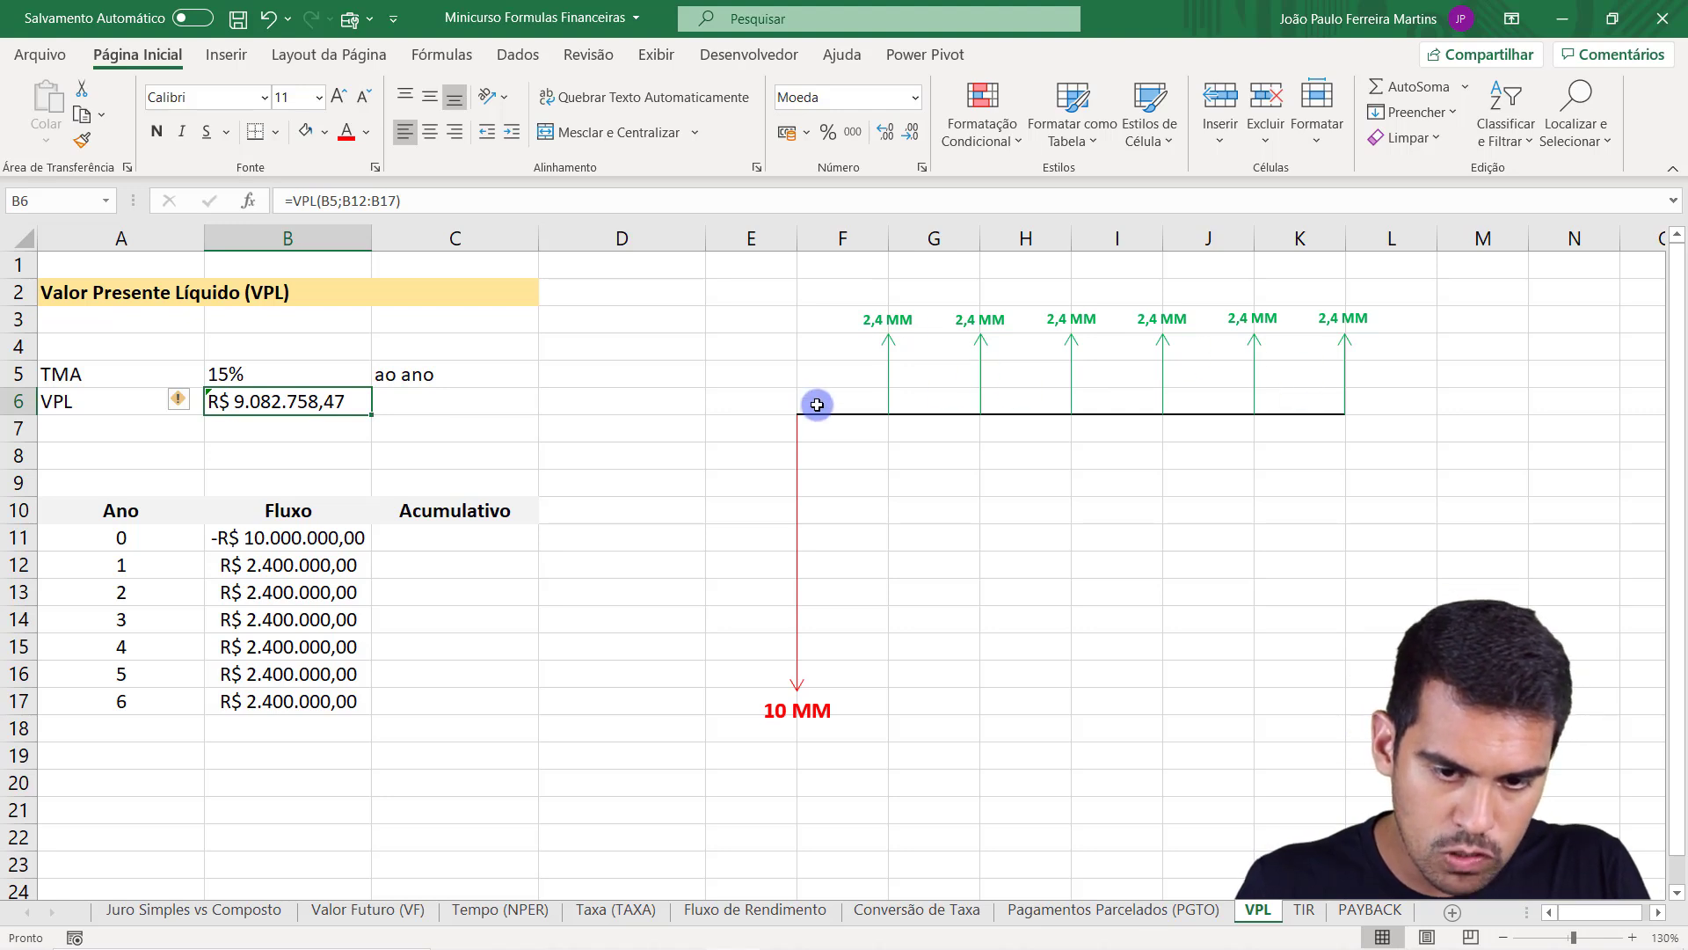
key("F2")
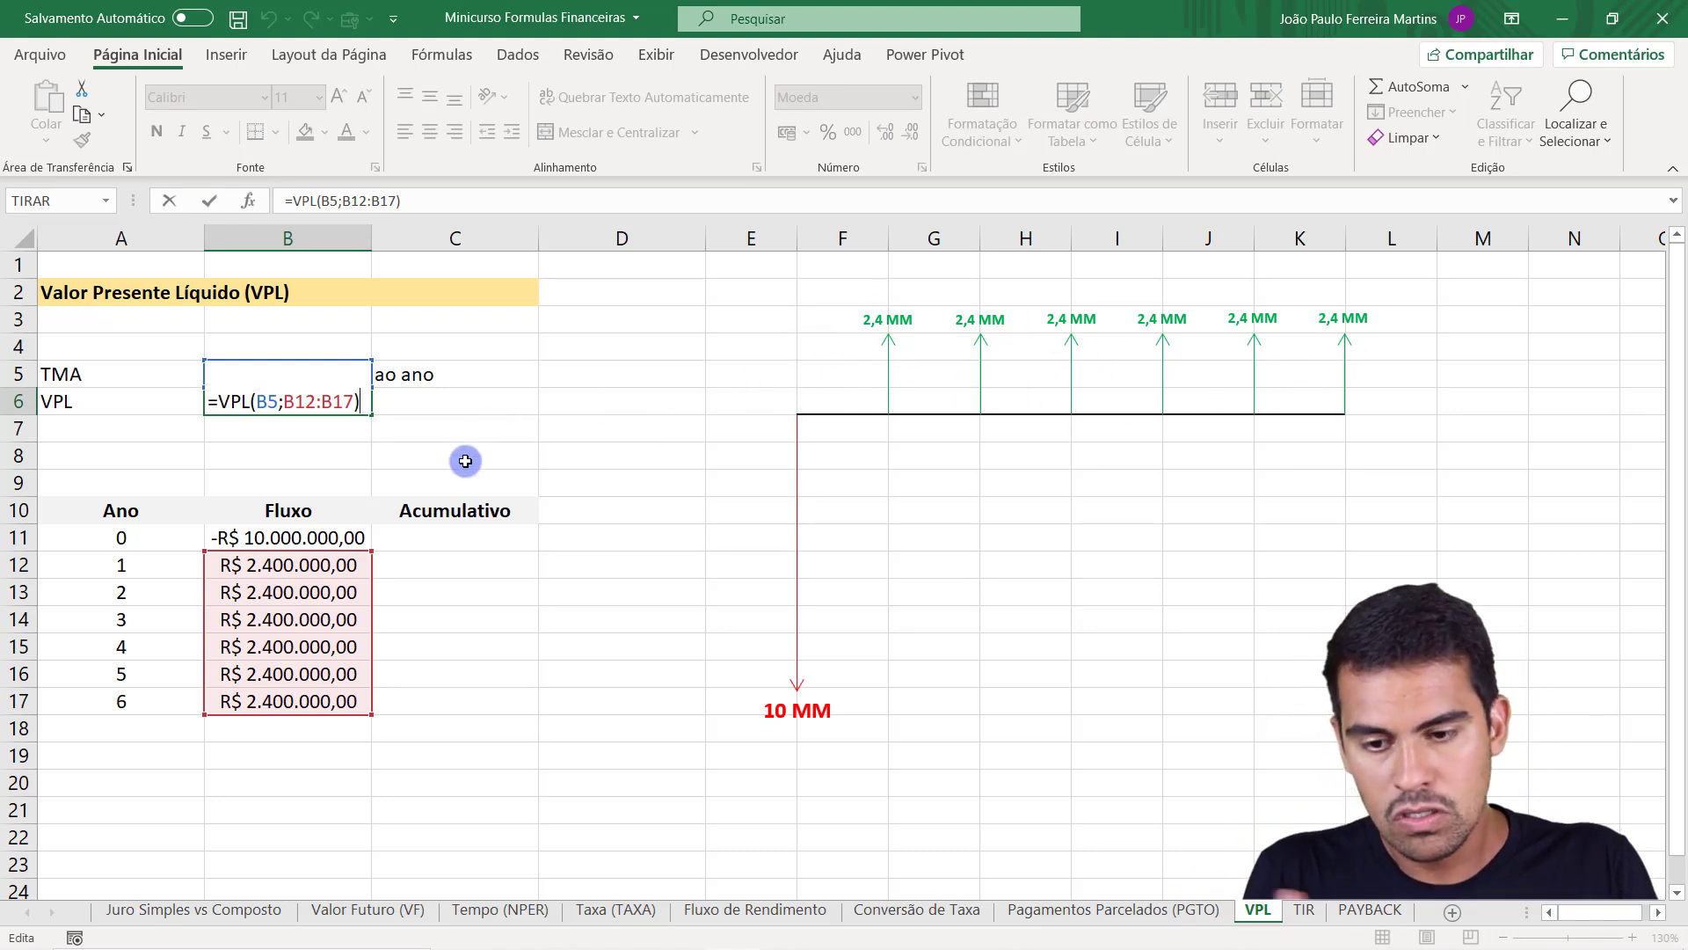
type("+")
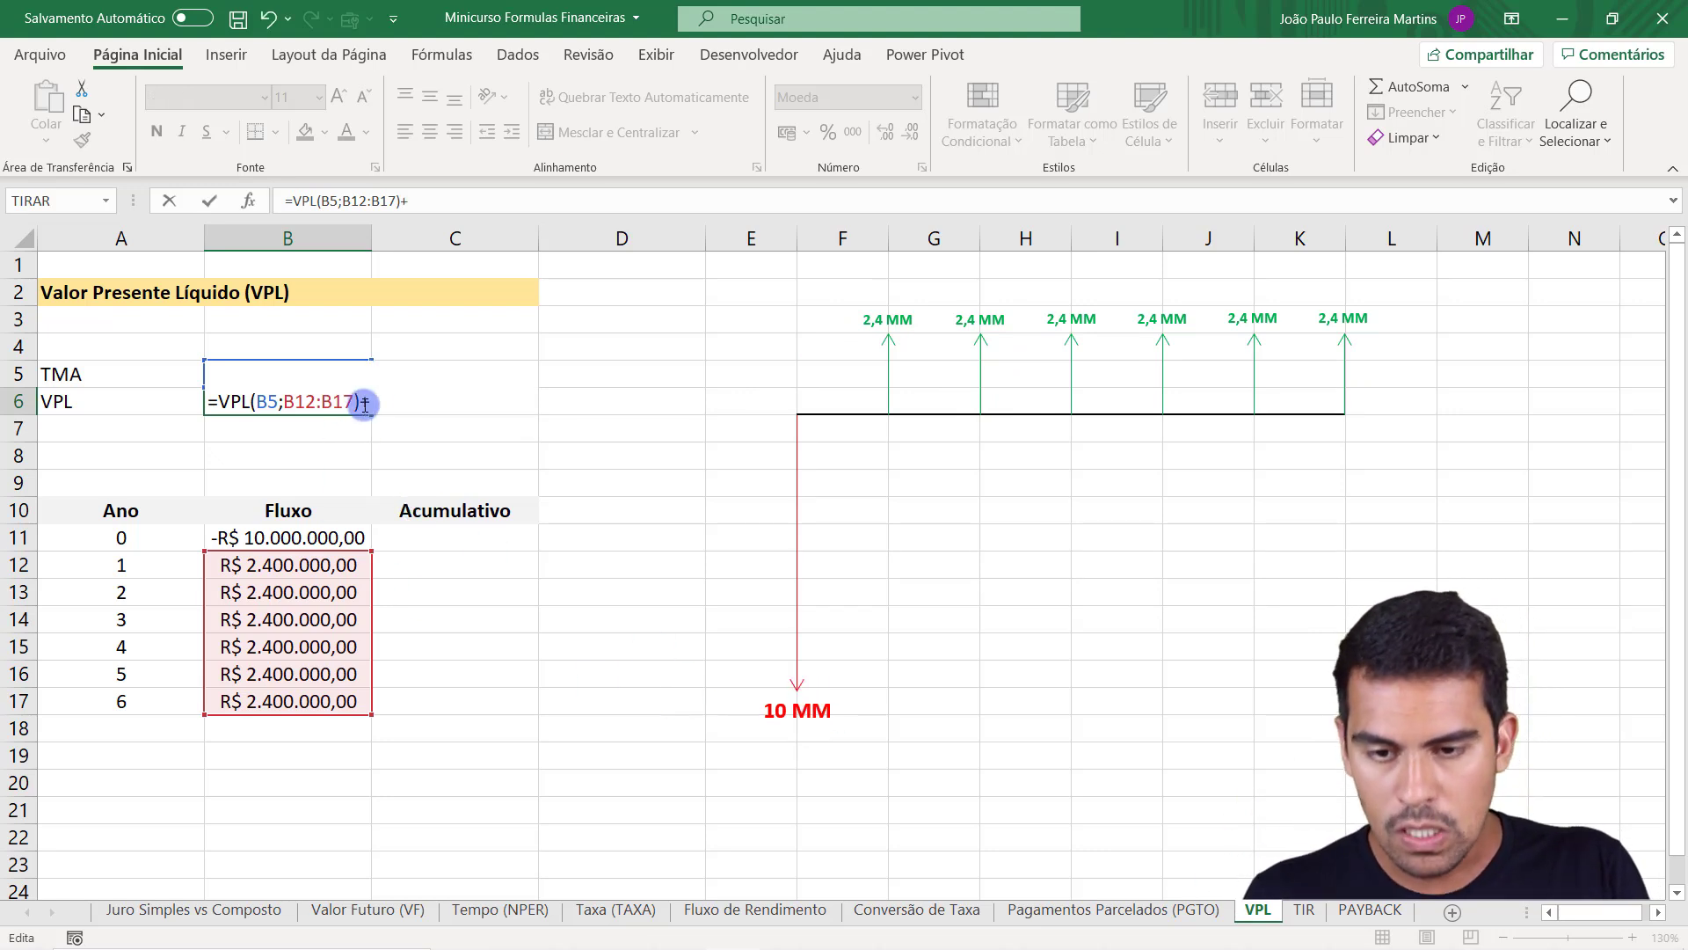
left_click(312, 538)
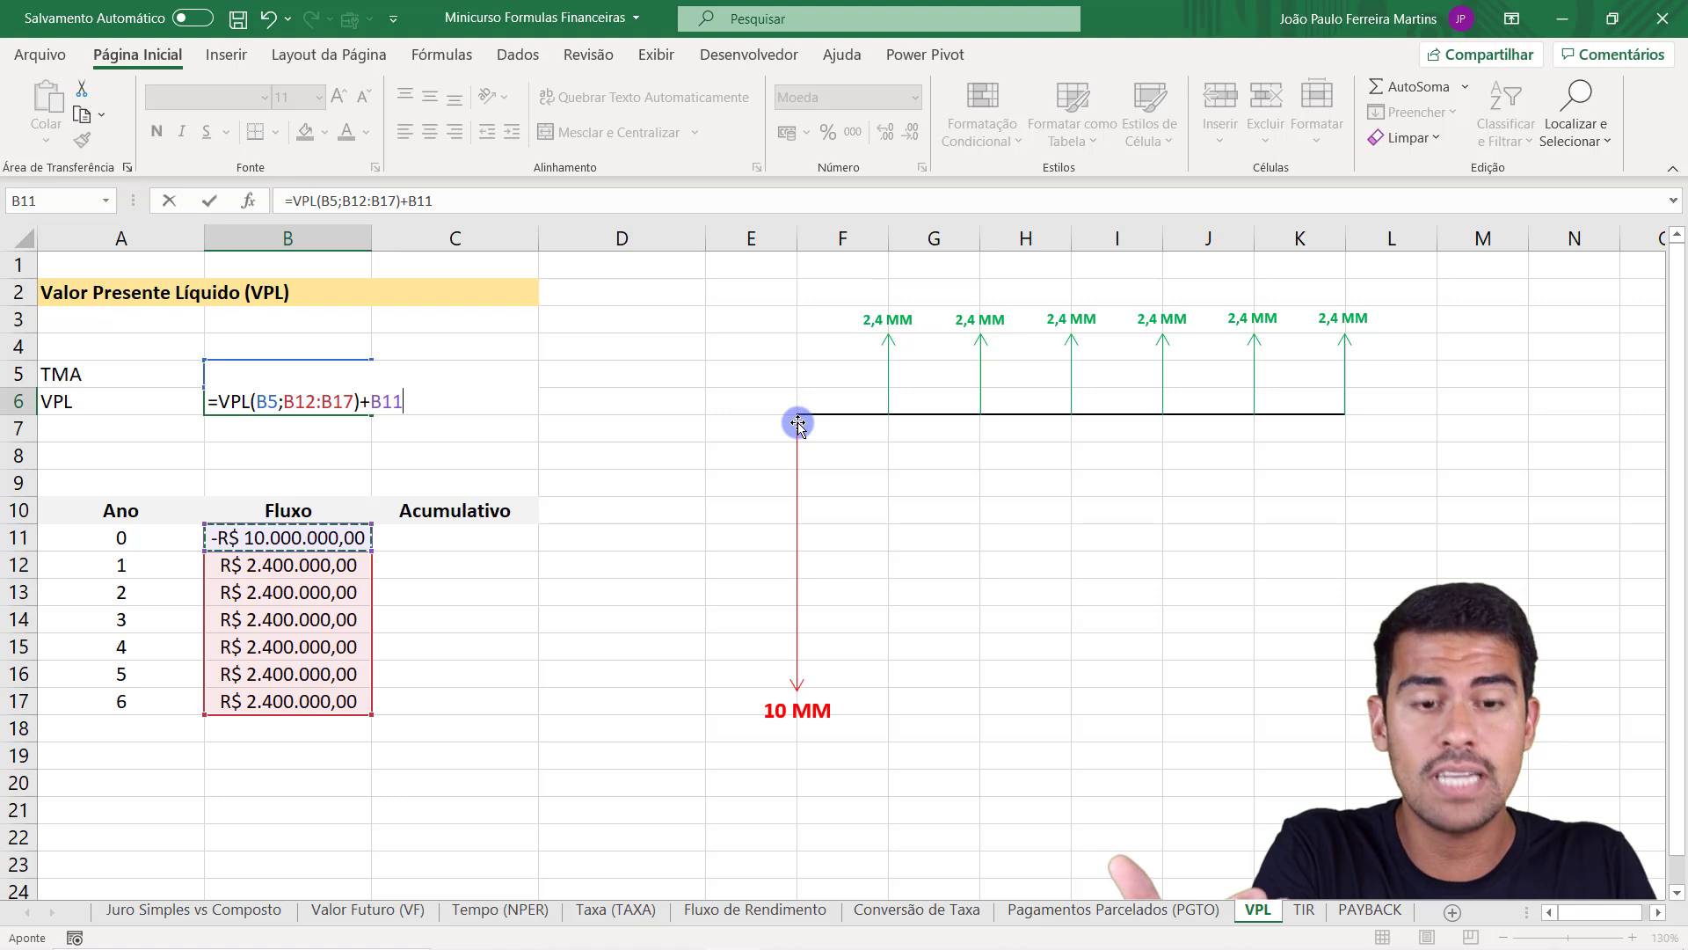
key("Return")
left_click(342, 403)
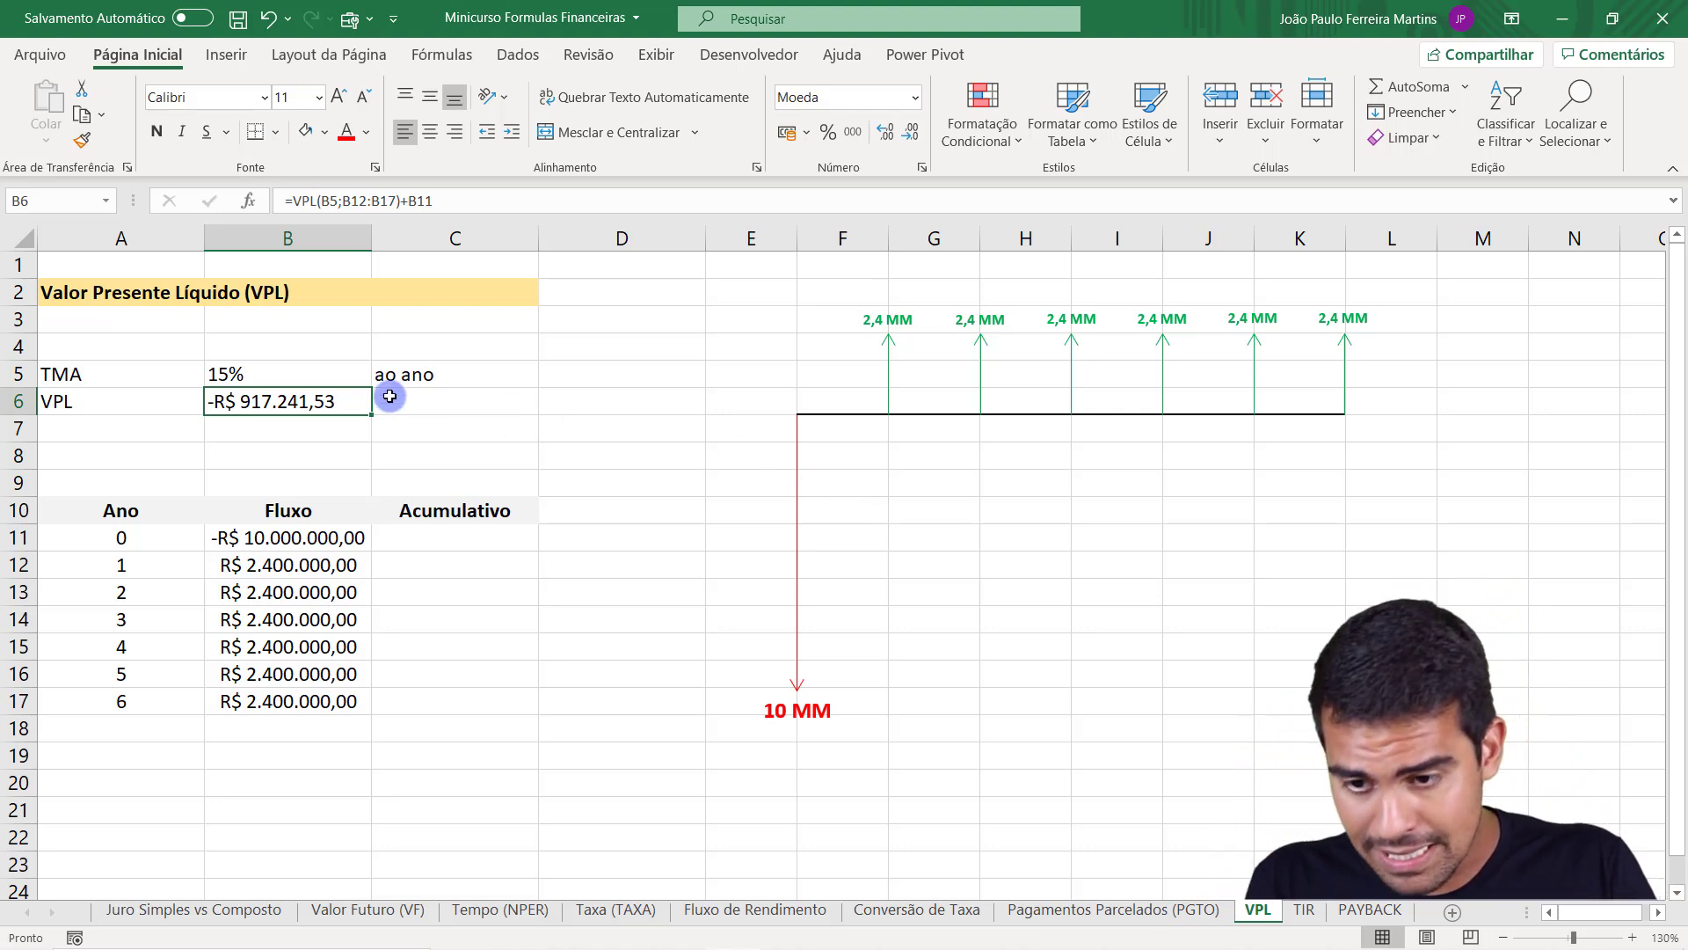
Try a TMA of 10% in B5, and undo the change.
left_click(303, 374)
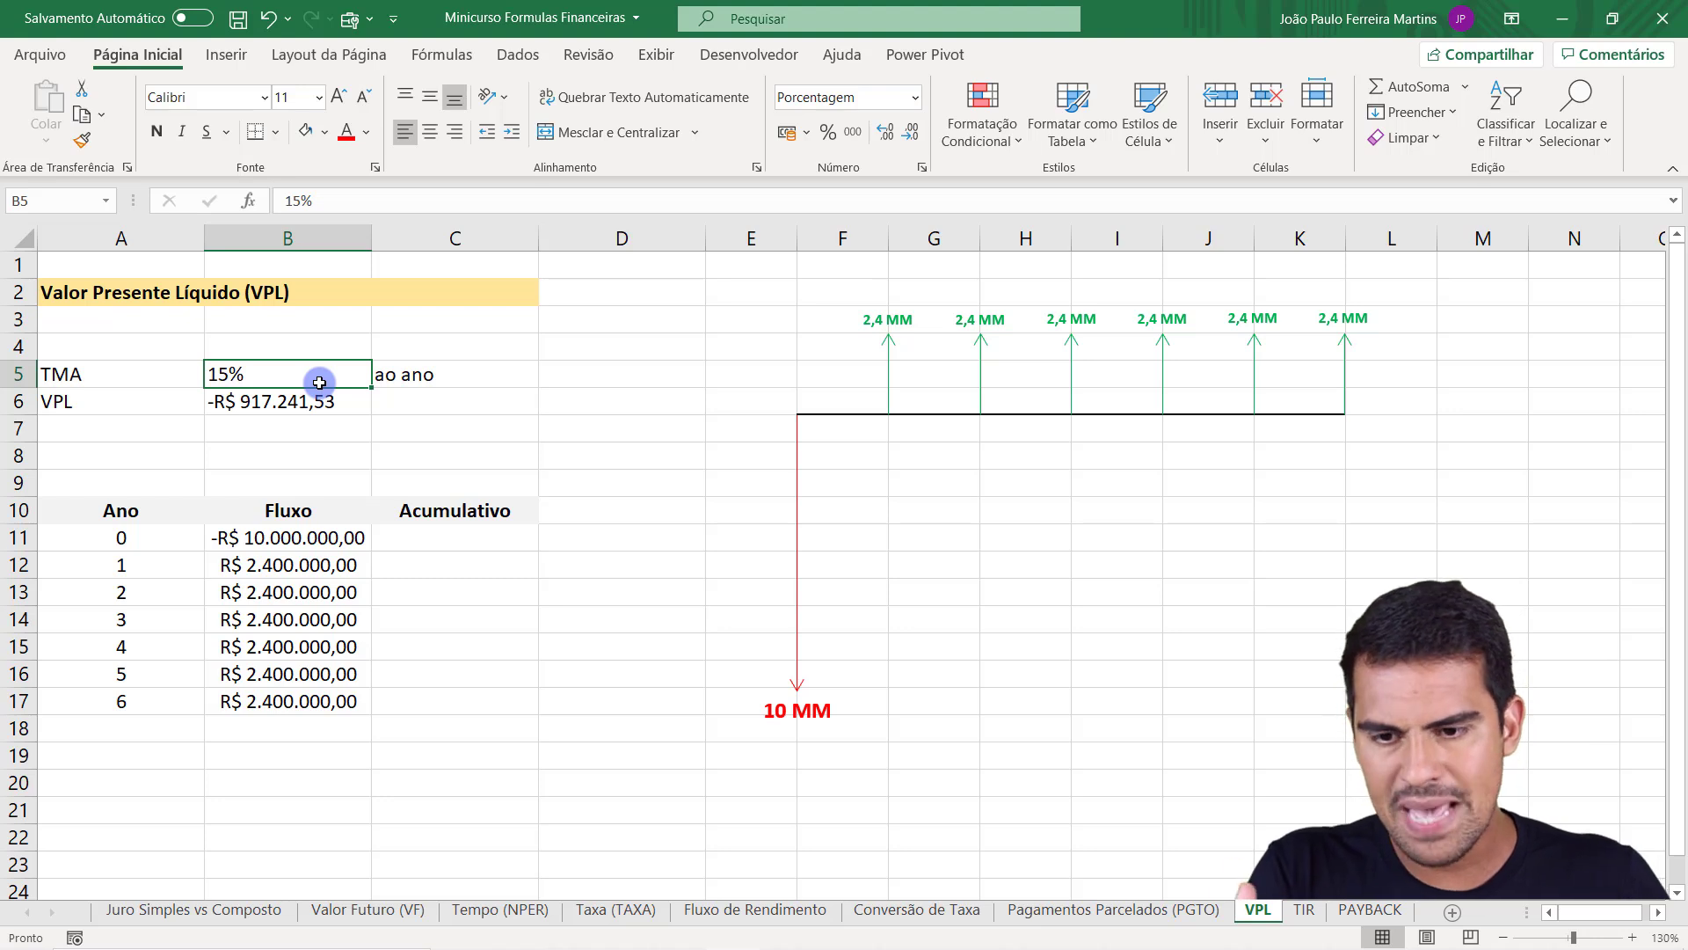
type("1")
key("Return")
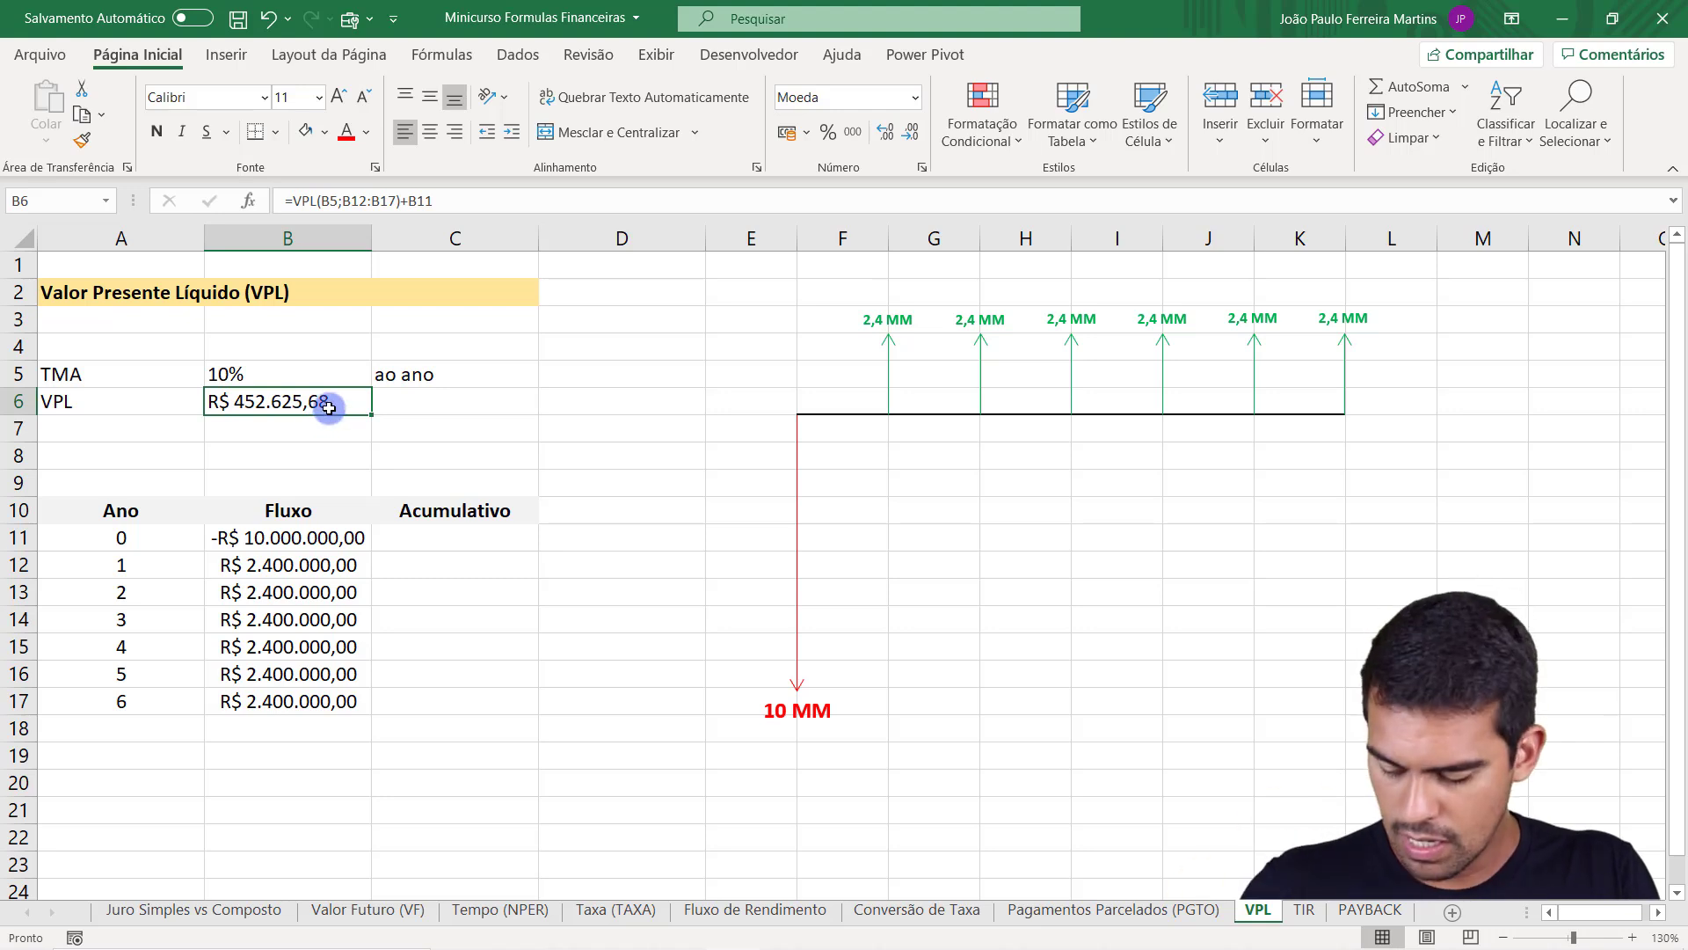
key("ctrl+z")
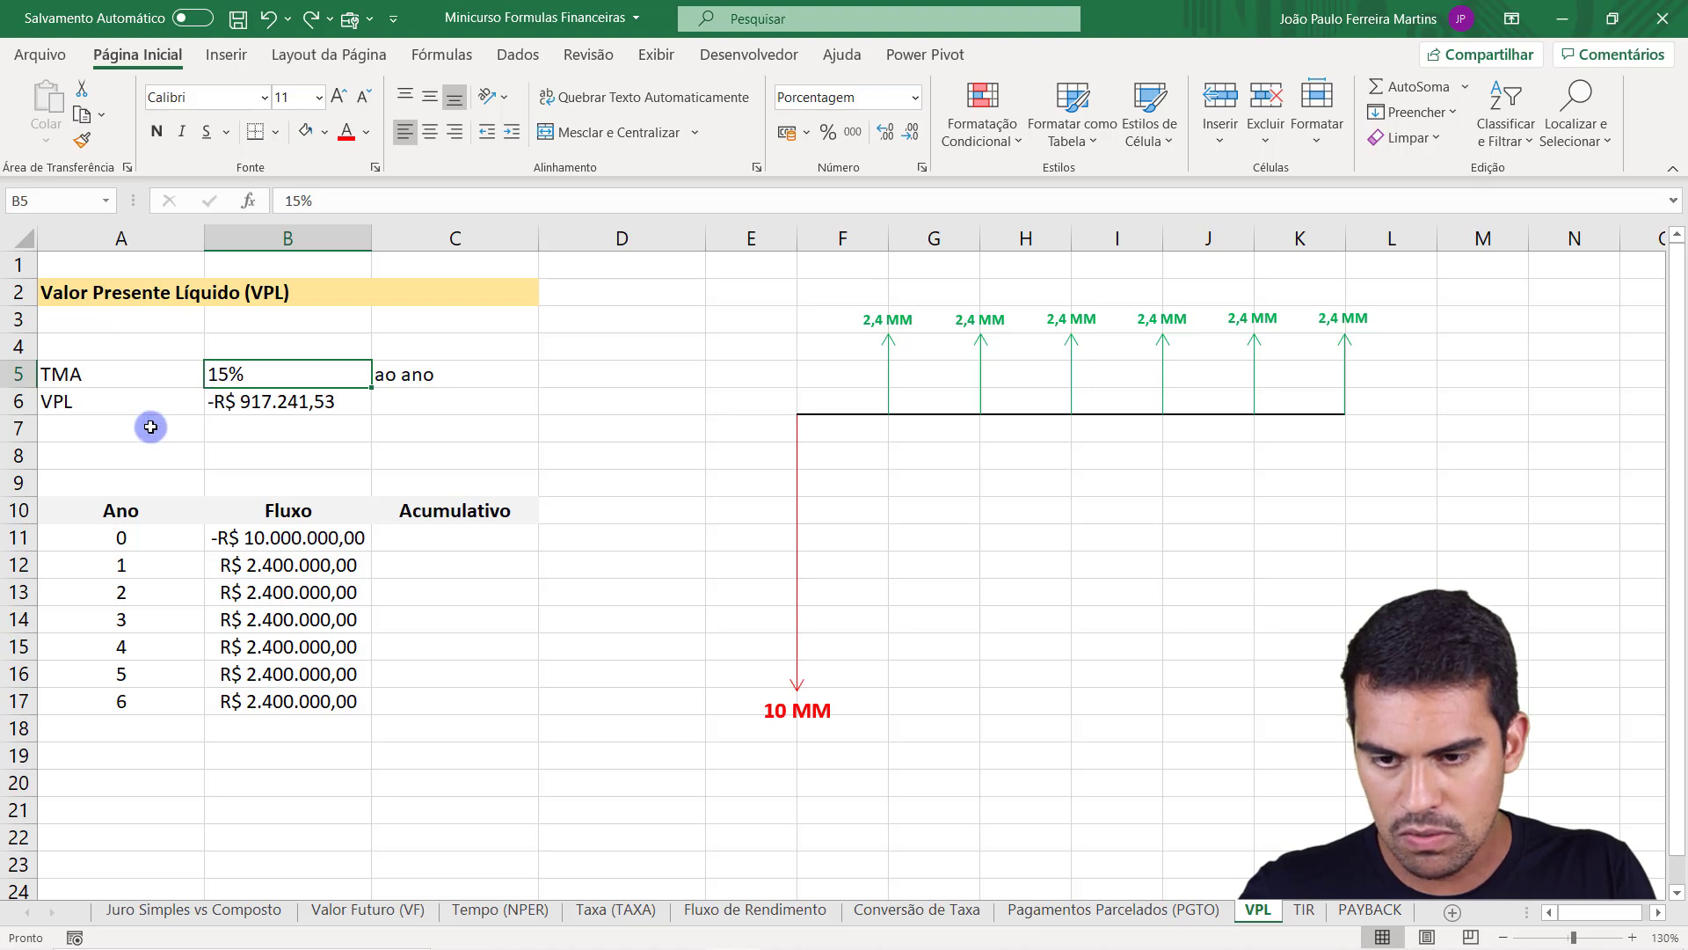
Set the TMA rate in B5 to 10%.
type("10%")
key("Return")
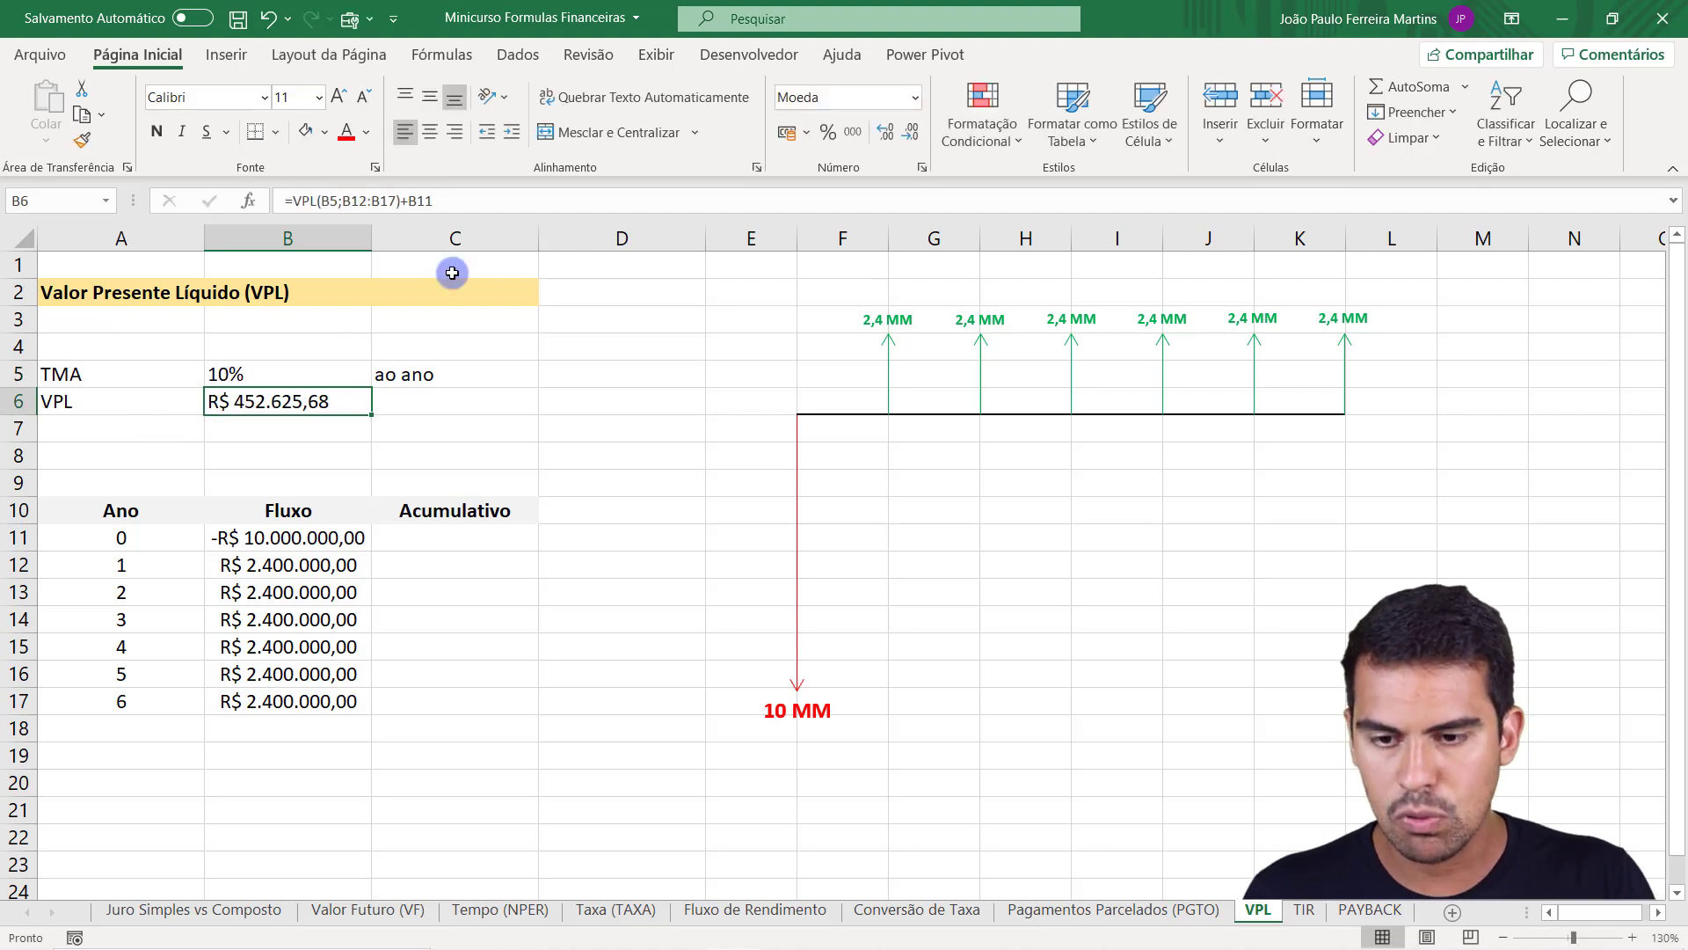
left_click(321, 383)
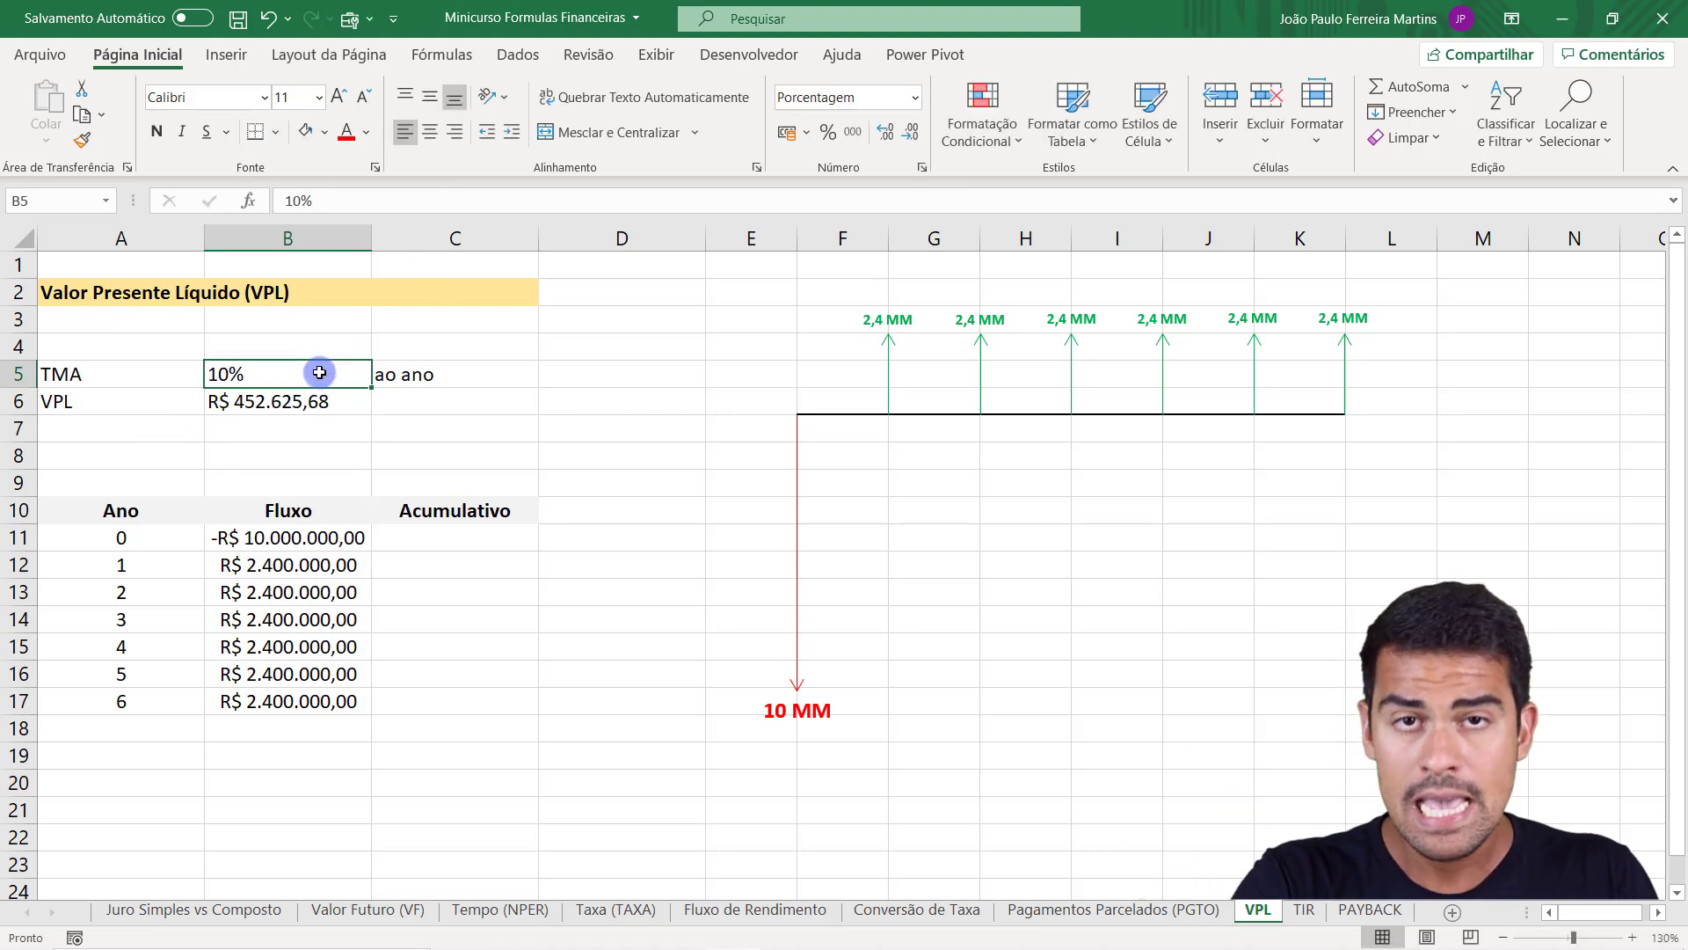
Highlight the TMA row A5:C5 with a light blue fill and make the rate in B5 bold.
left_click(126, 373)
left_click_drag(126, 373, 442, 373)
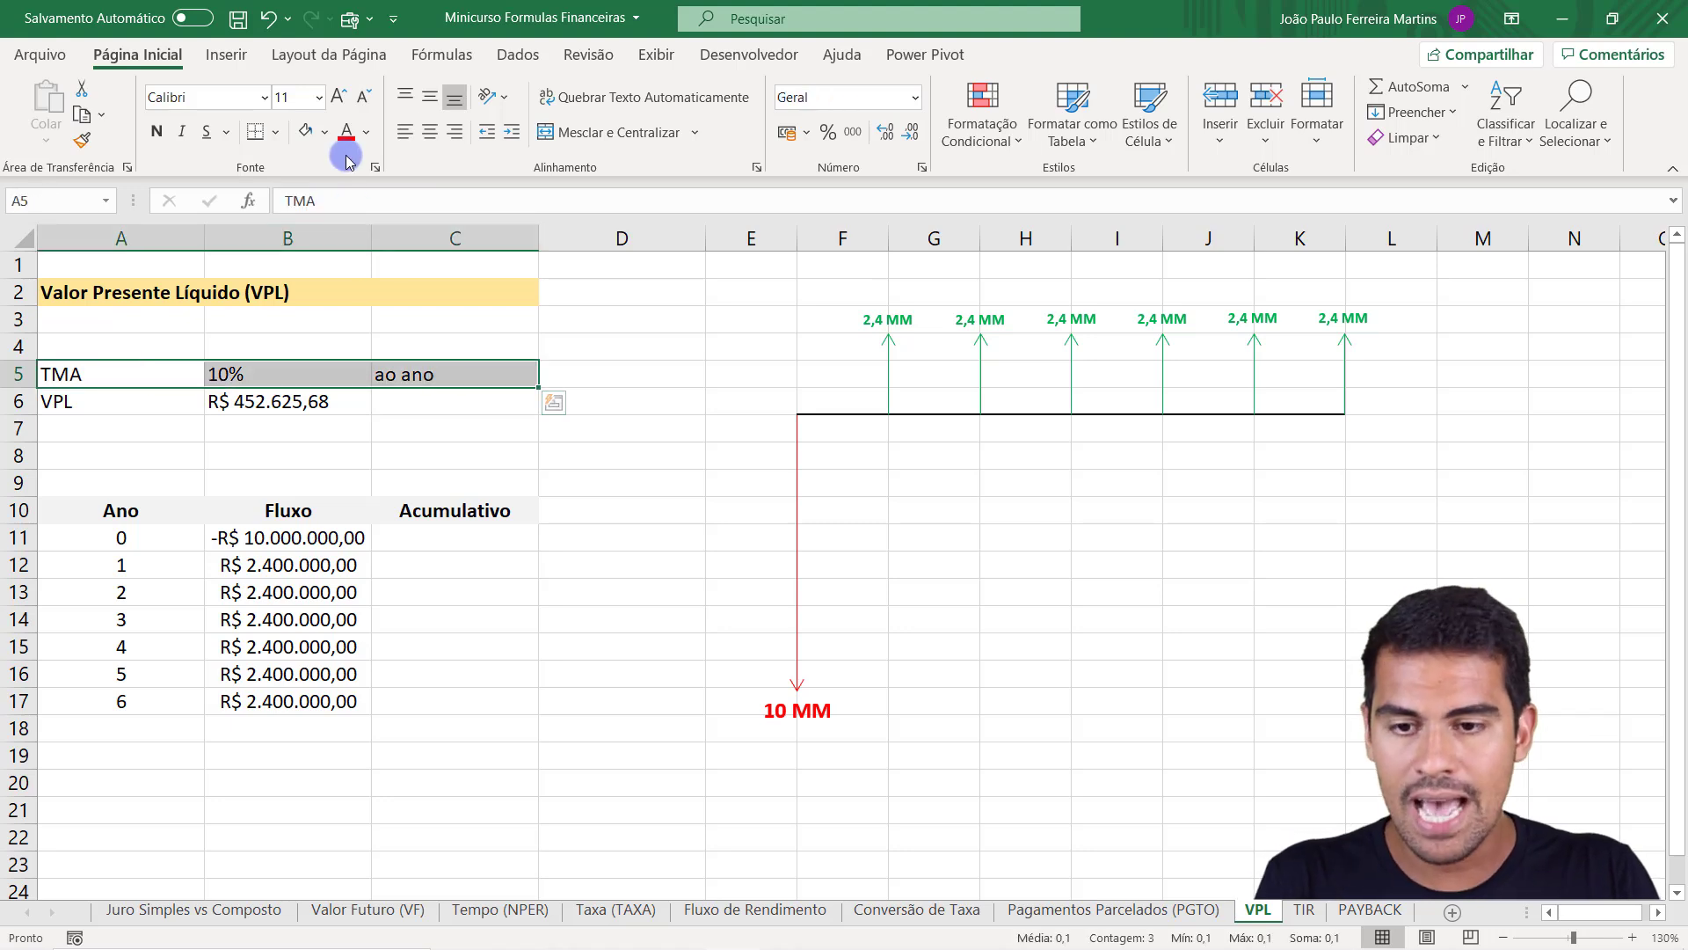
left_click(325, 132)
left_click(444, 216)
left_click(124, 373)
left_click(315, 376)
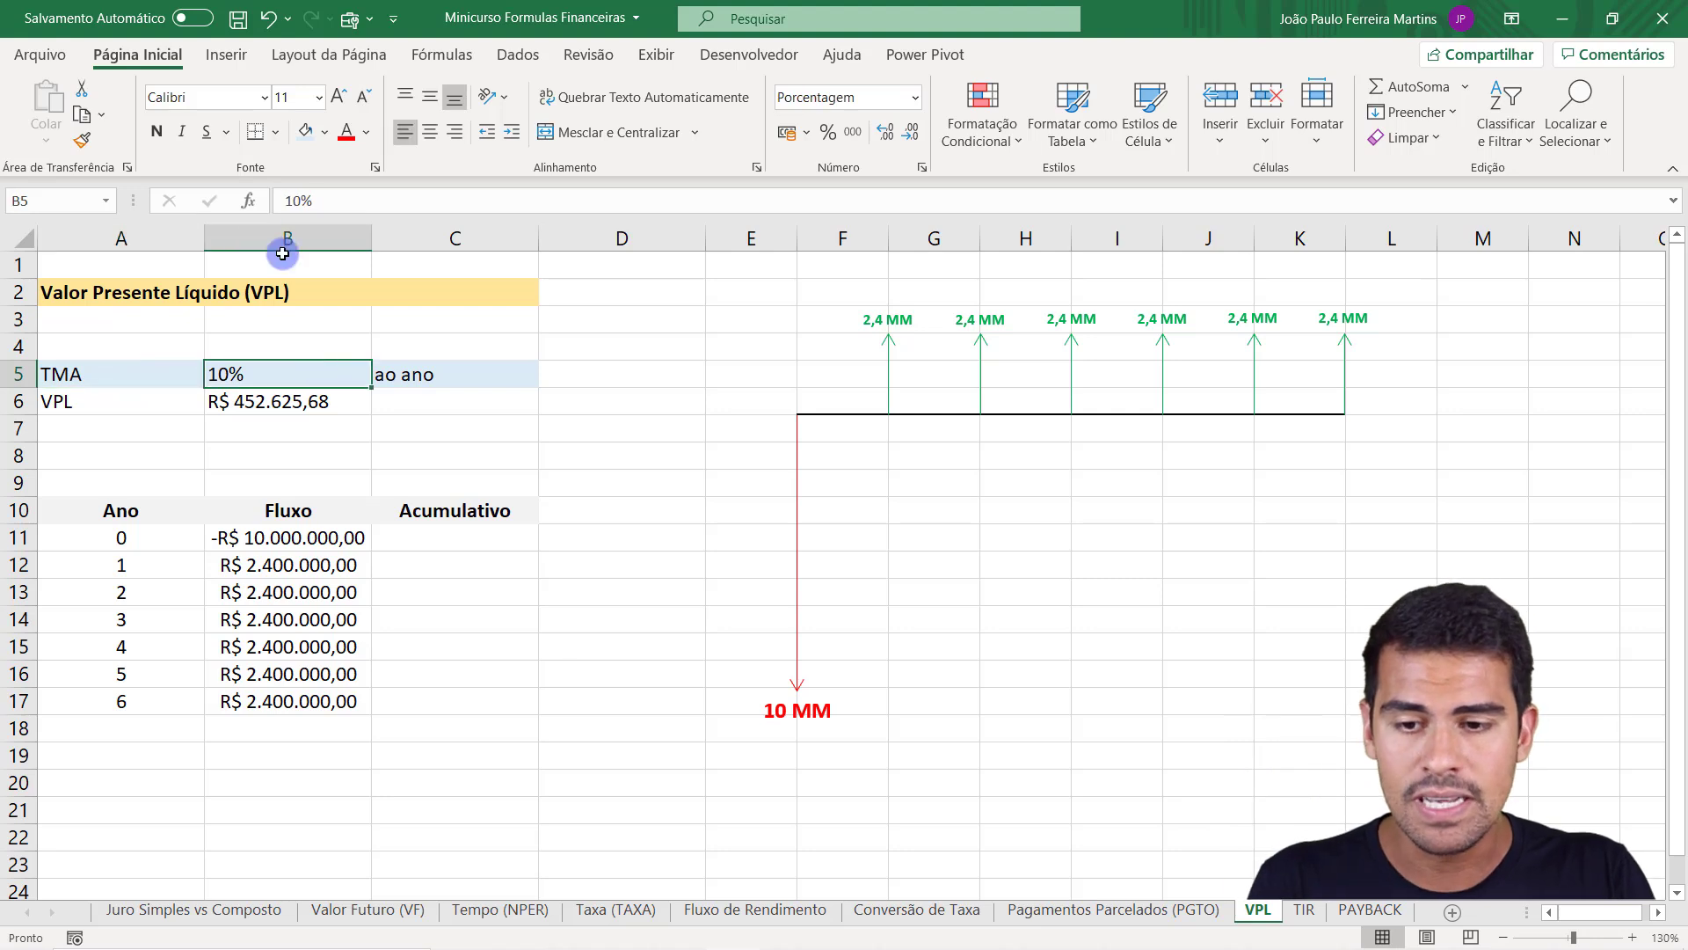
left_click(156, 131)
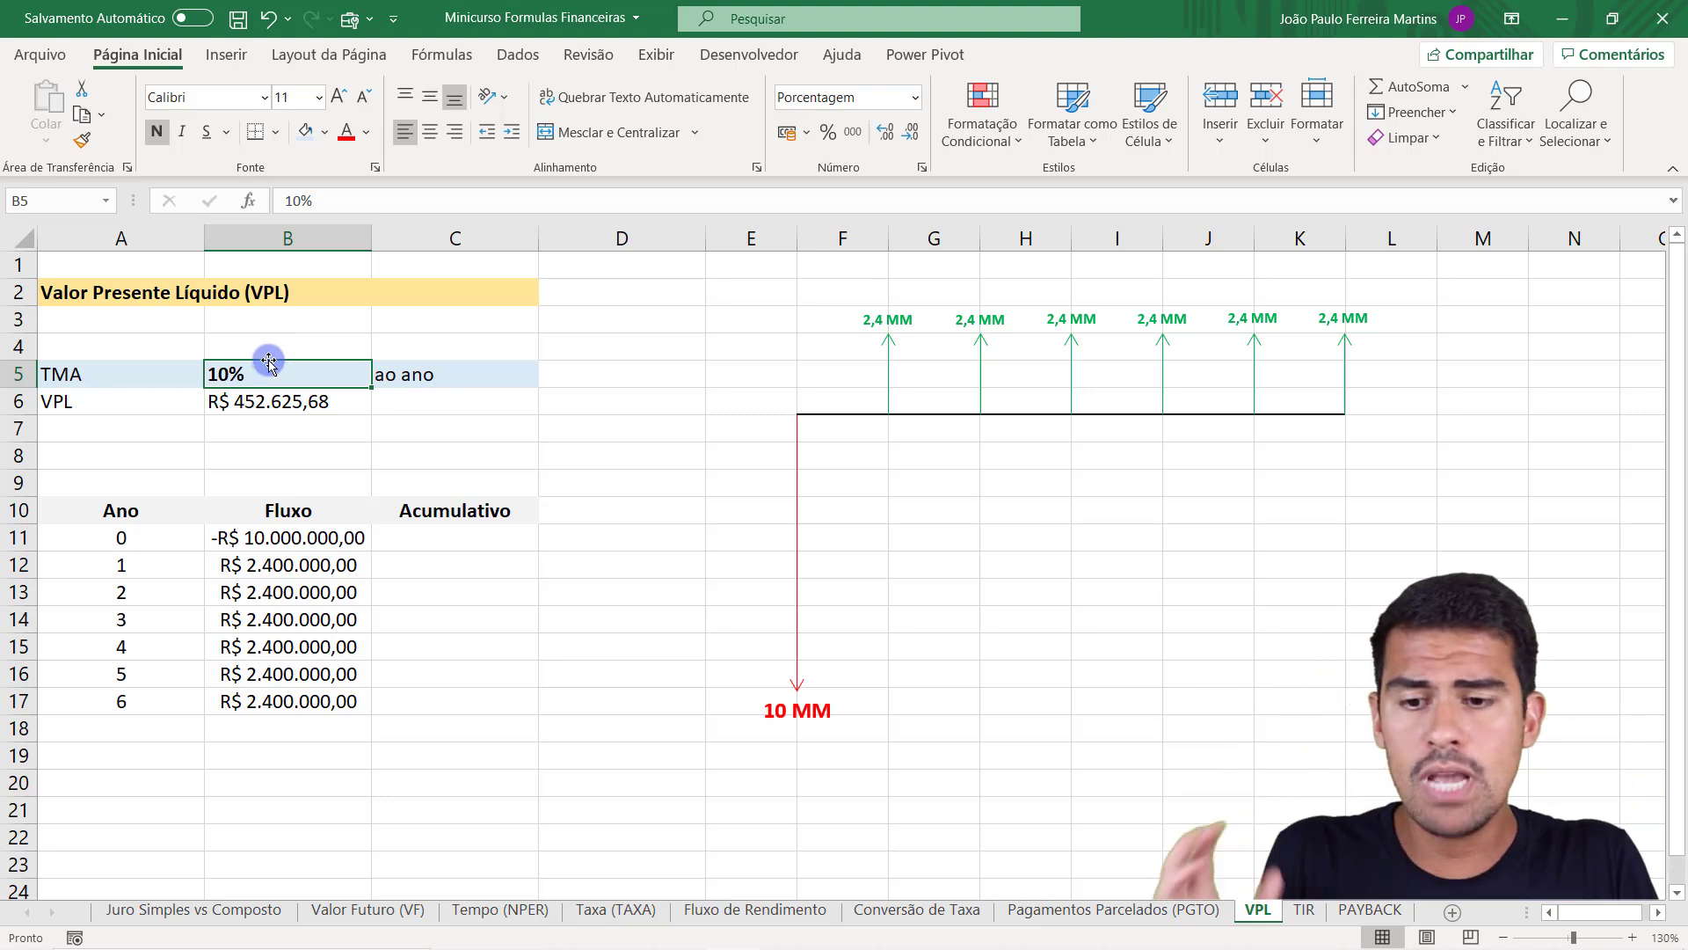
Try TMA rates of 20% and 5% in B5, checking the VPL in B6.
type("20")
key("Return")
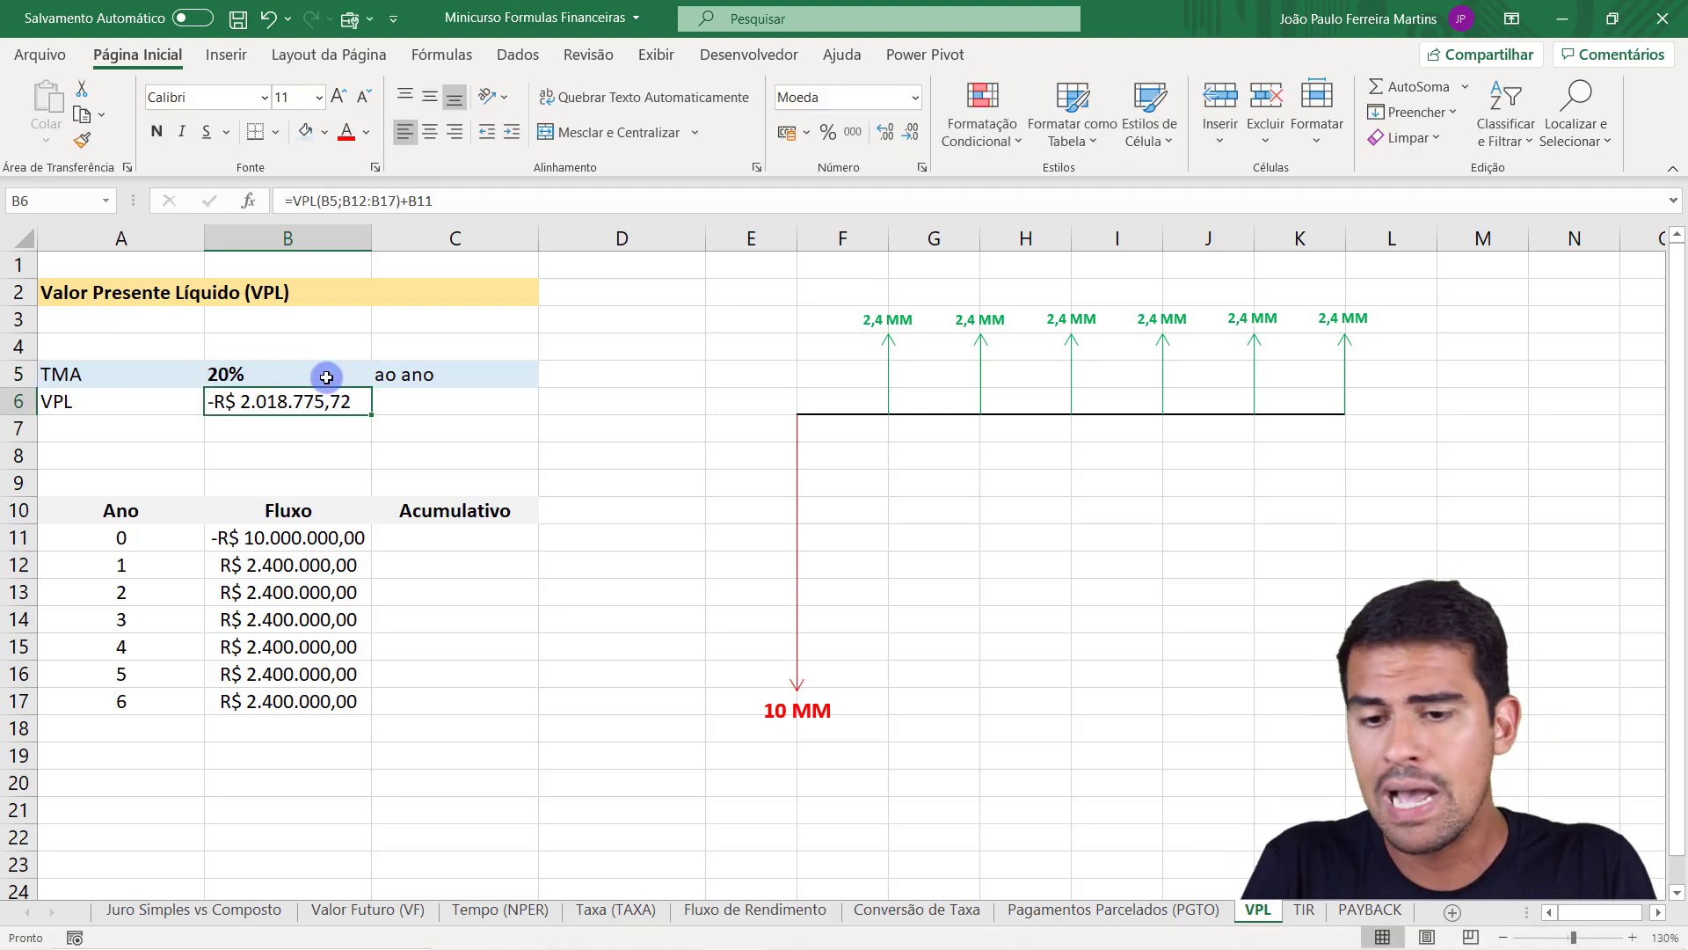
left_click(328, 373)
type("5")
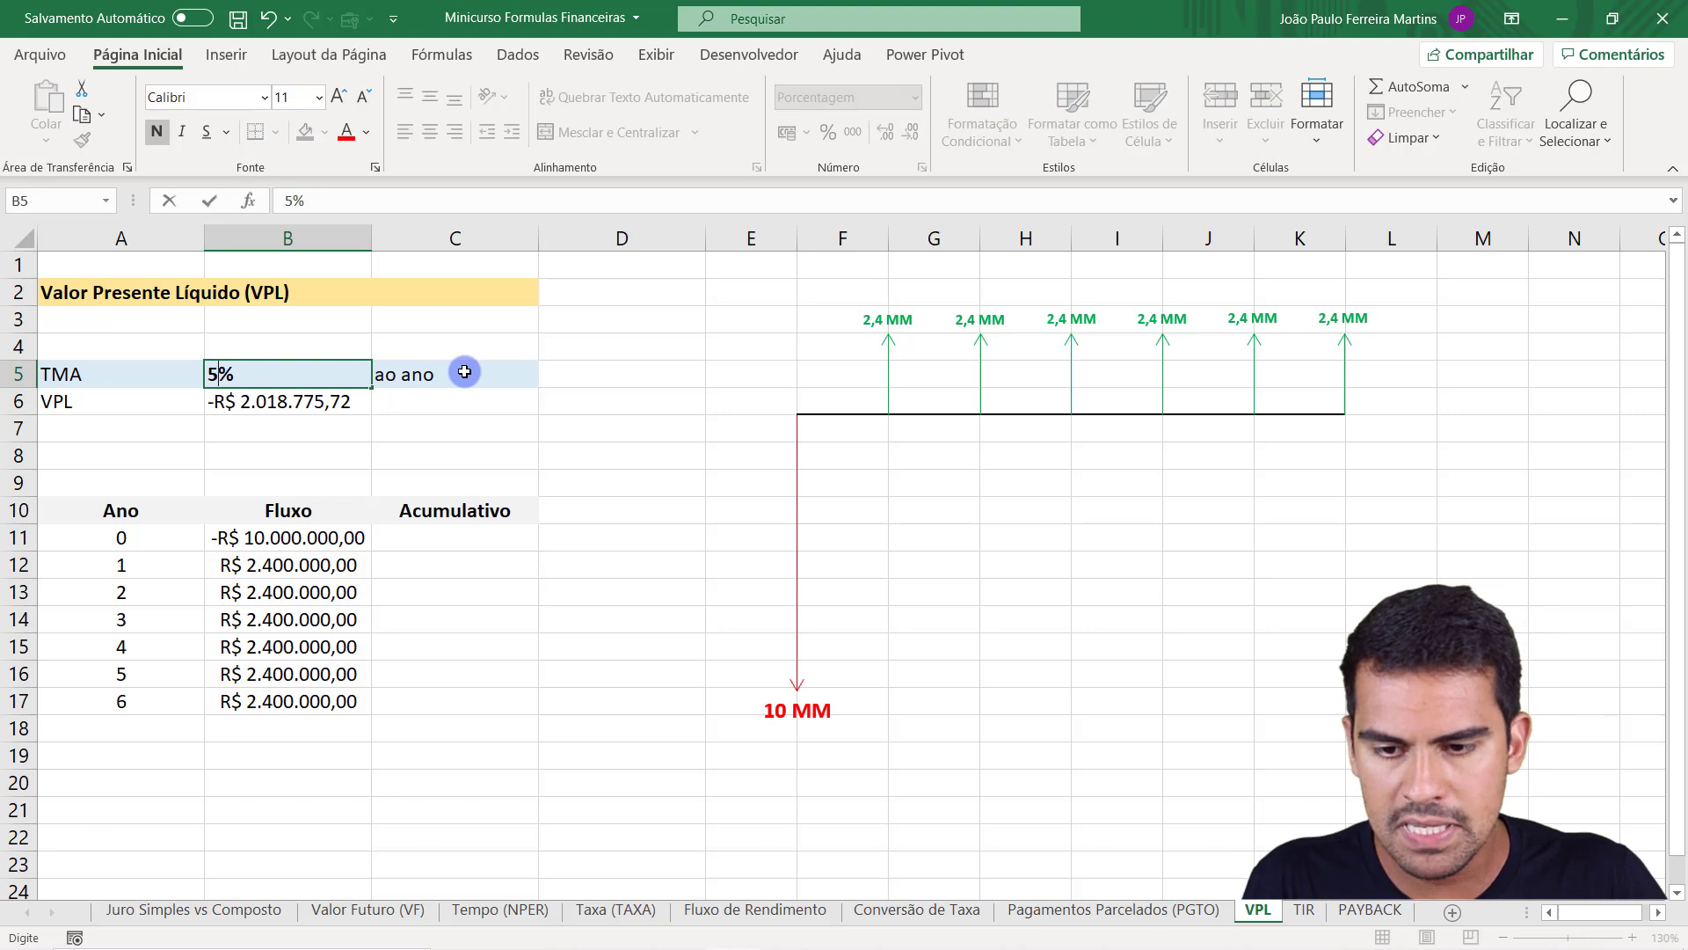
key("Return")
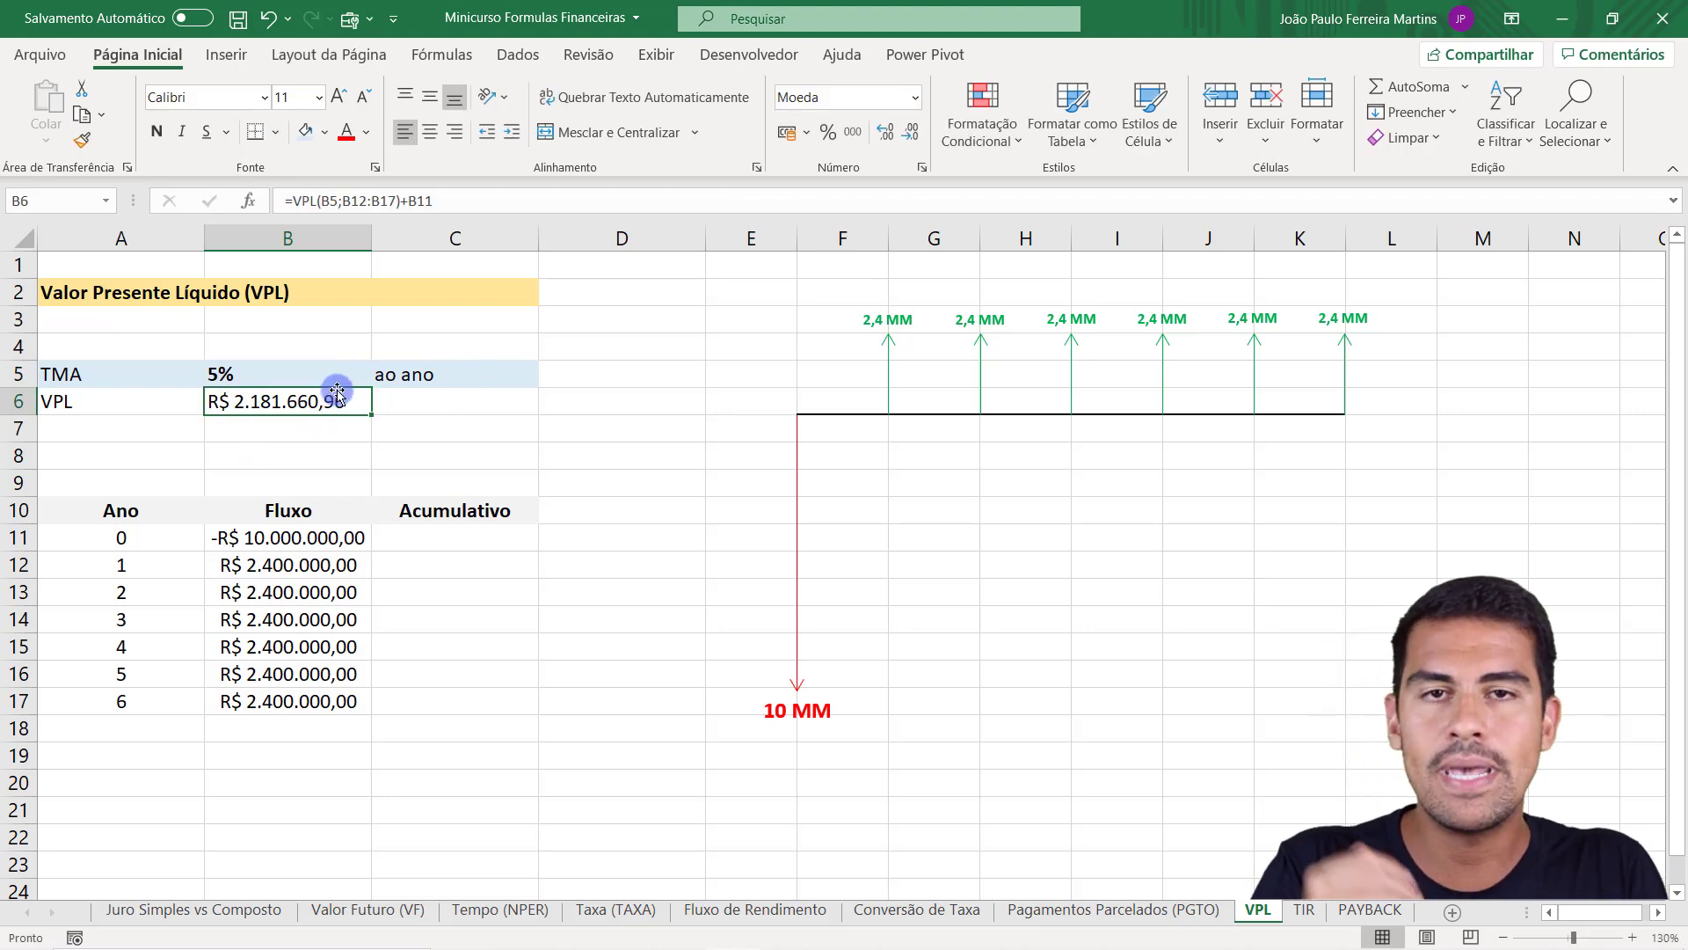
left_click(283, 373)
left_click(124, 381)
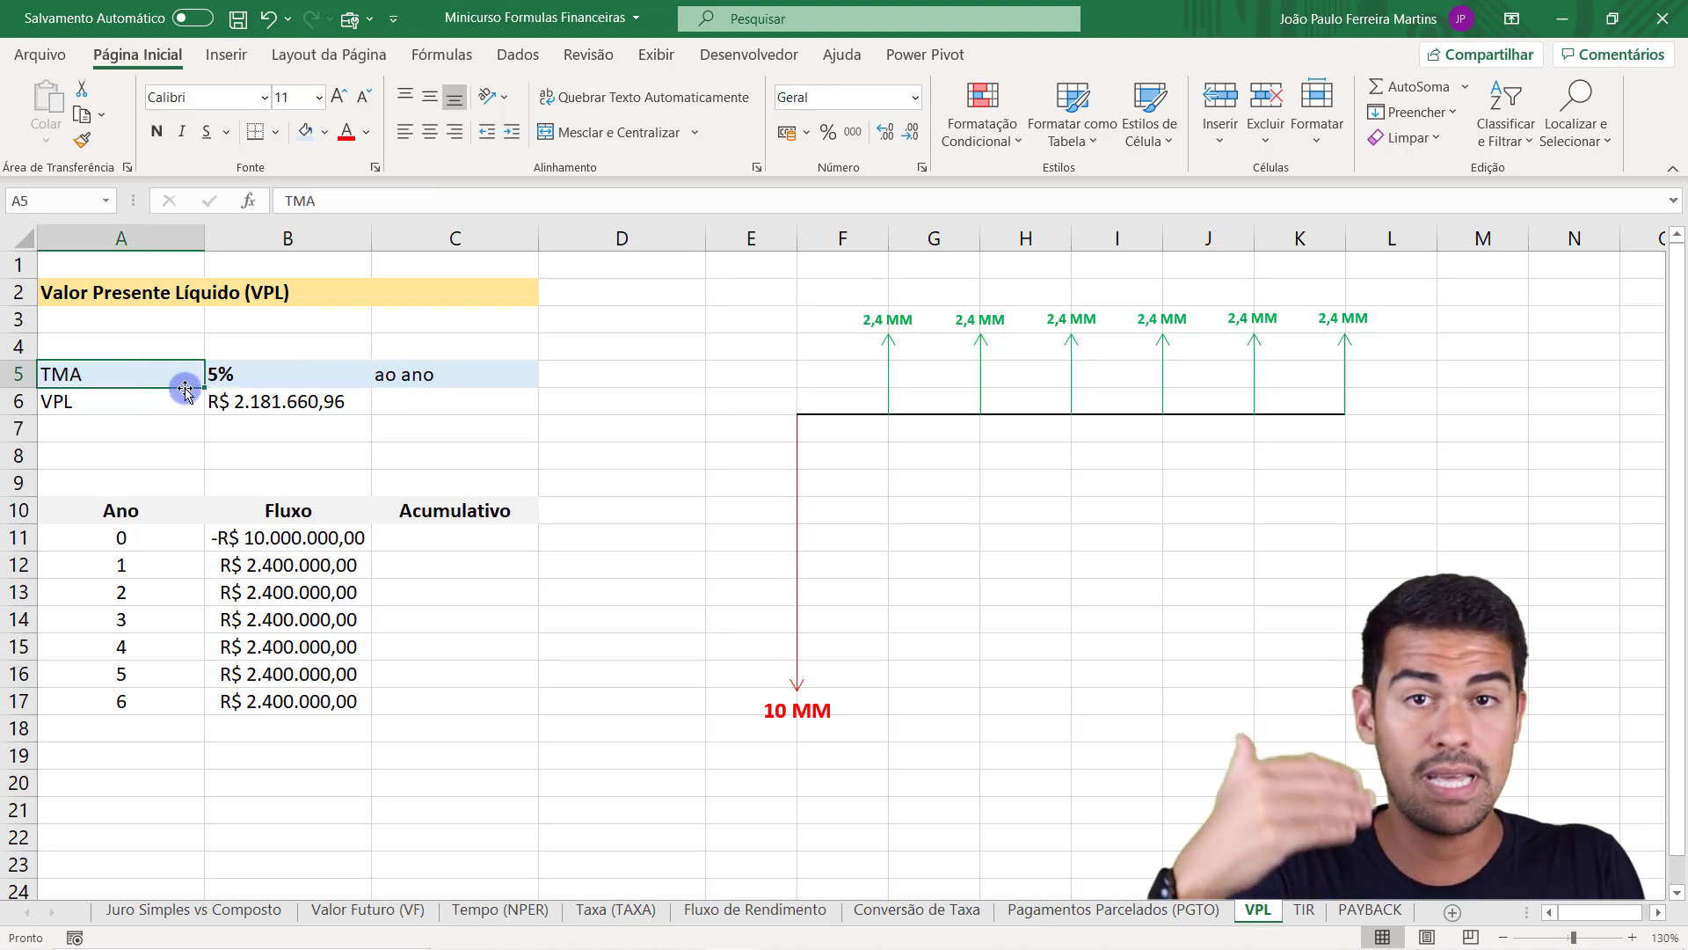
left_click(286, 377)
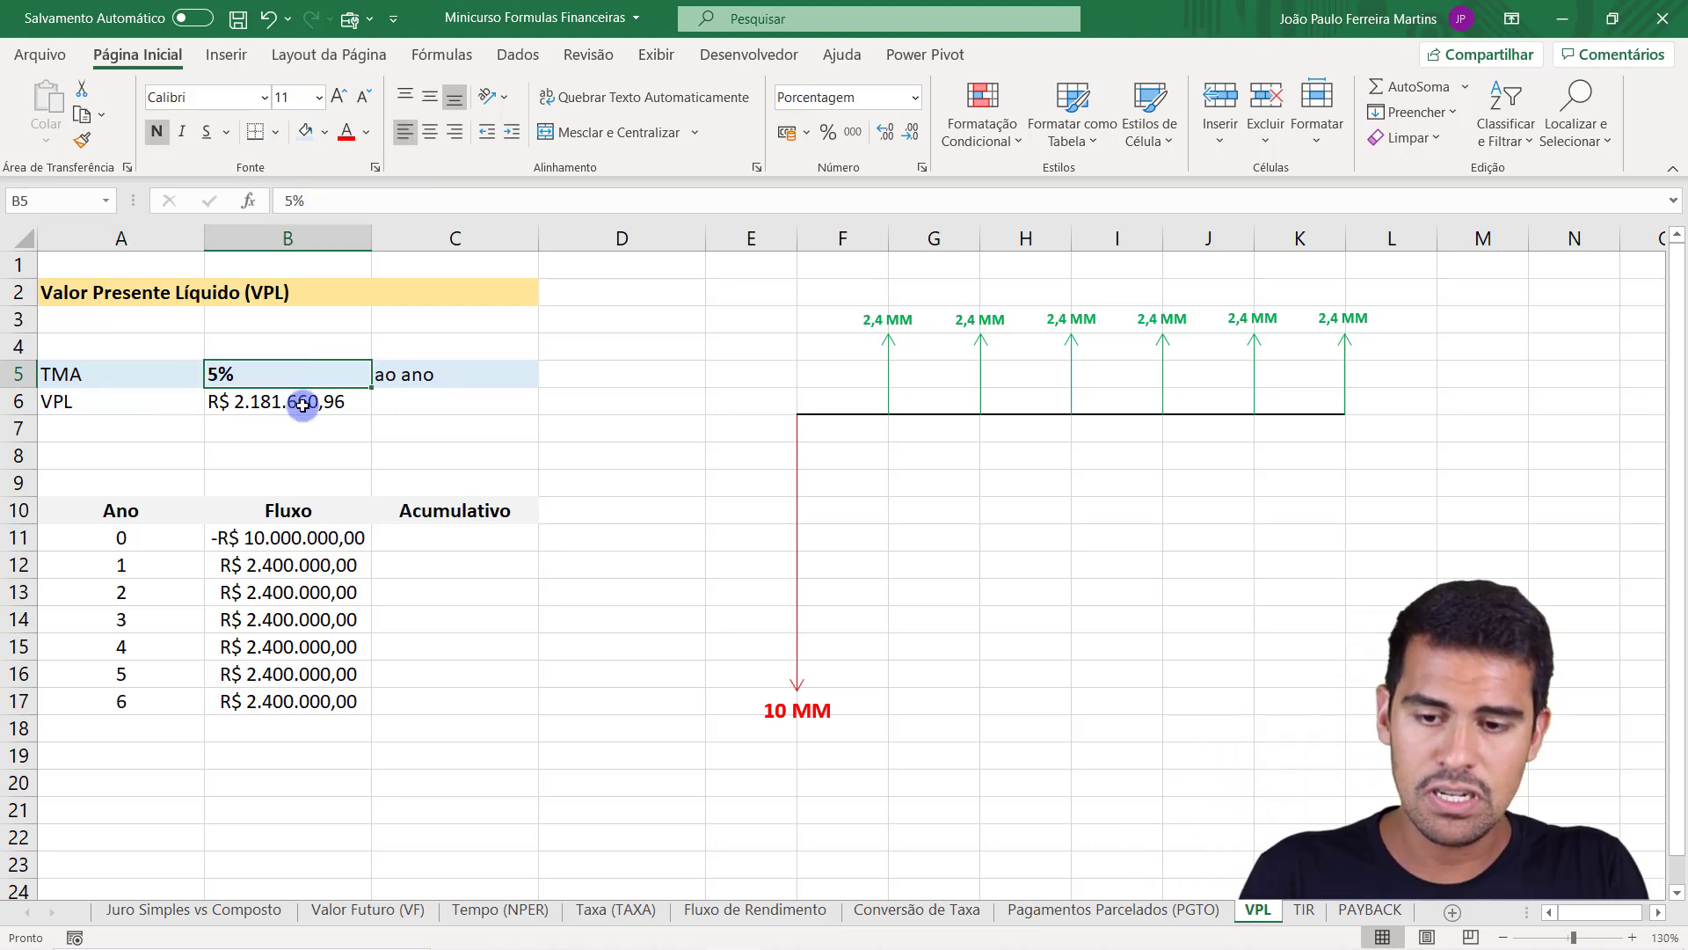
left_click(302, 402)
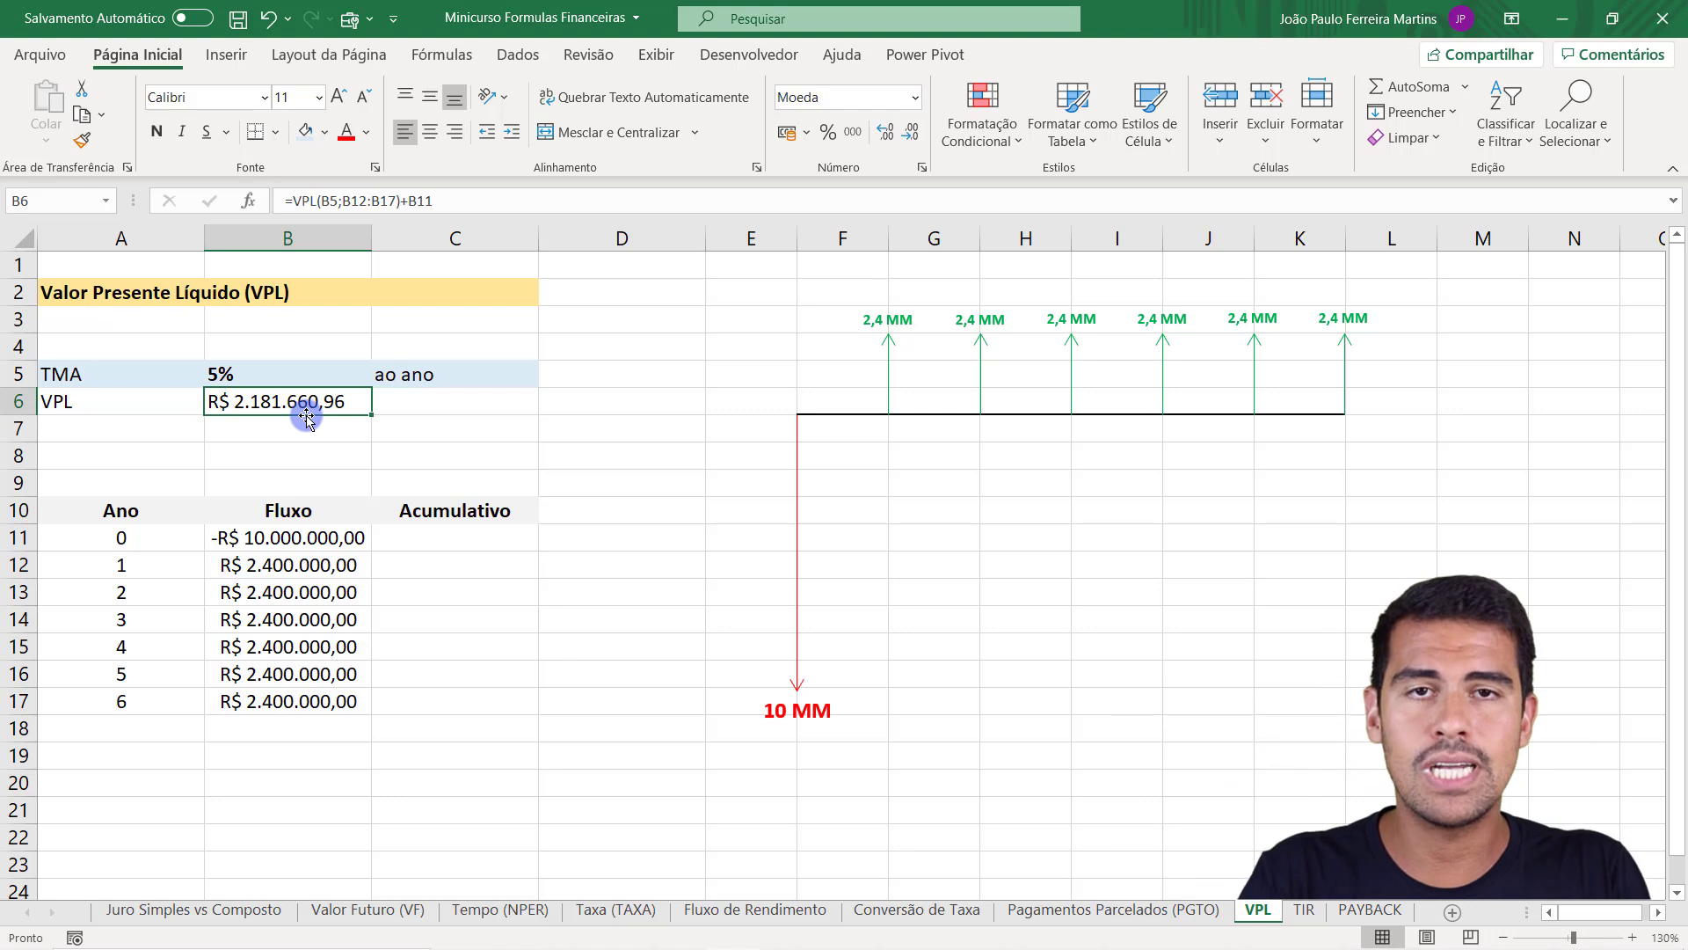
Try a TMA of 15% in B5 and check the VPL in B6.
left_click(302, 377)
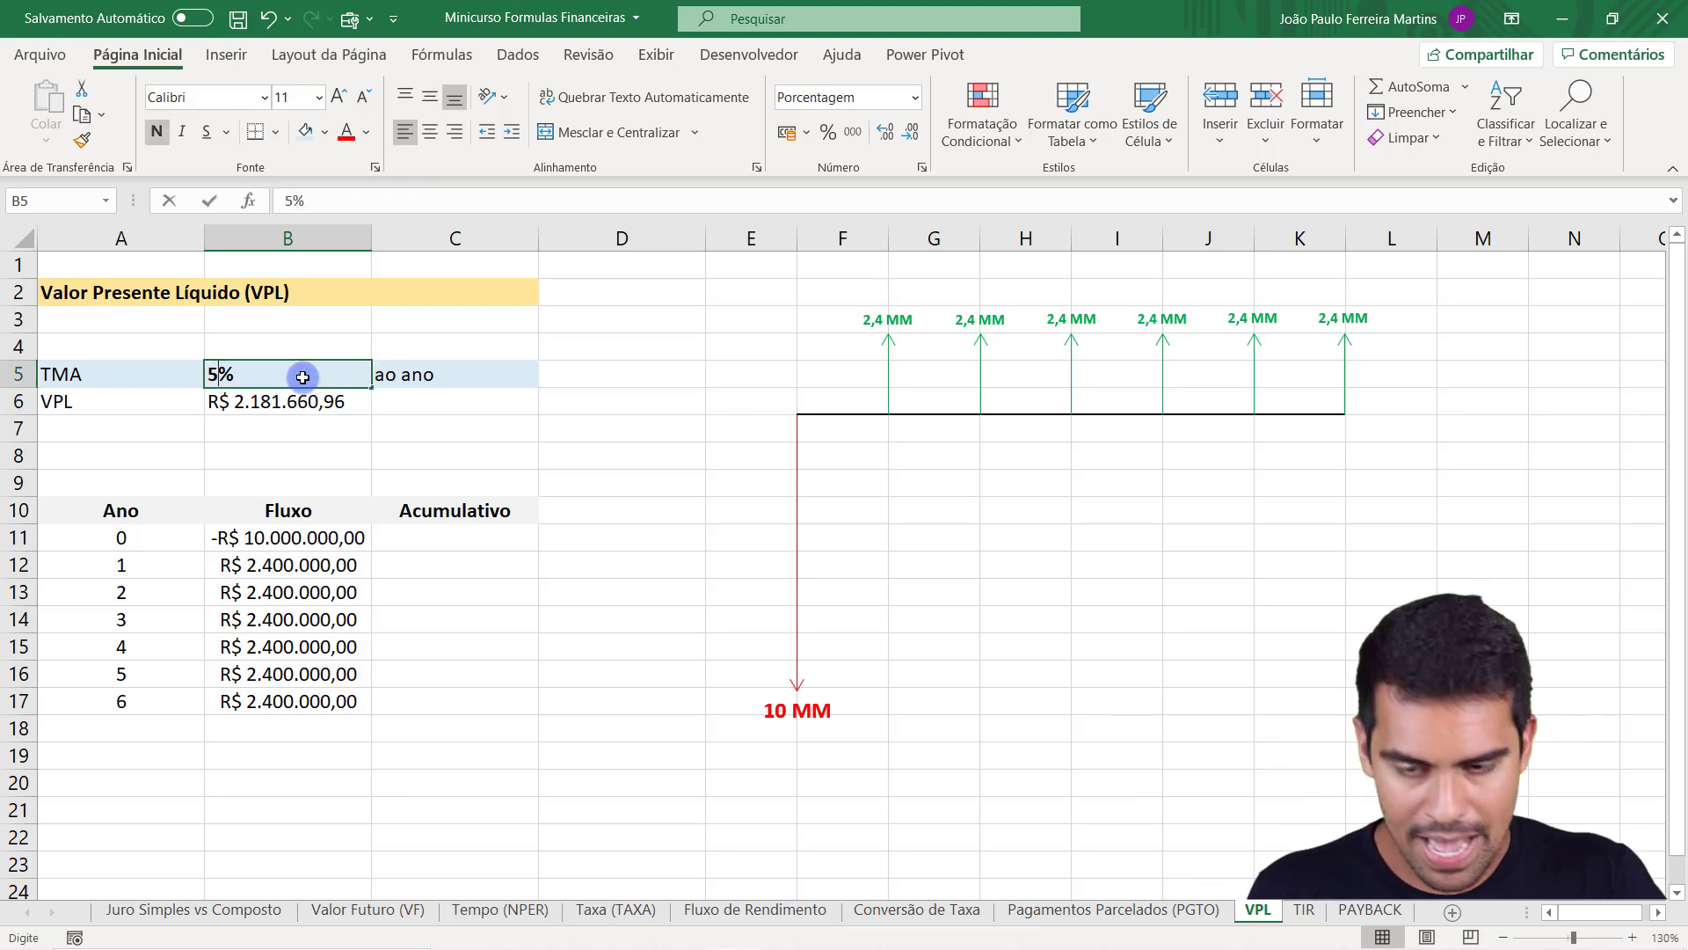
type("15")
key("Return")
left_click(302, 377)
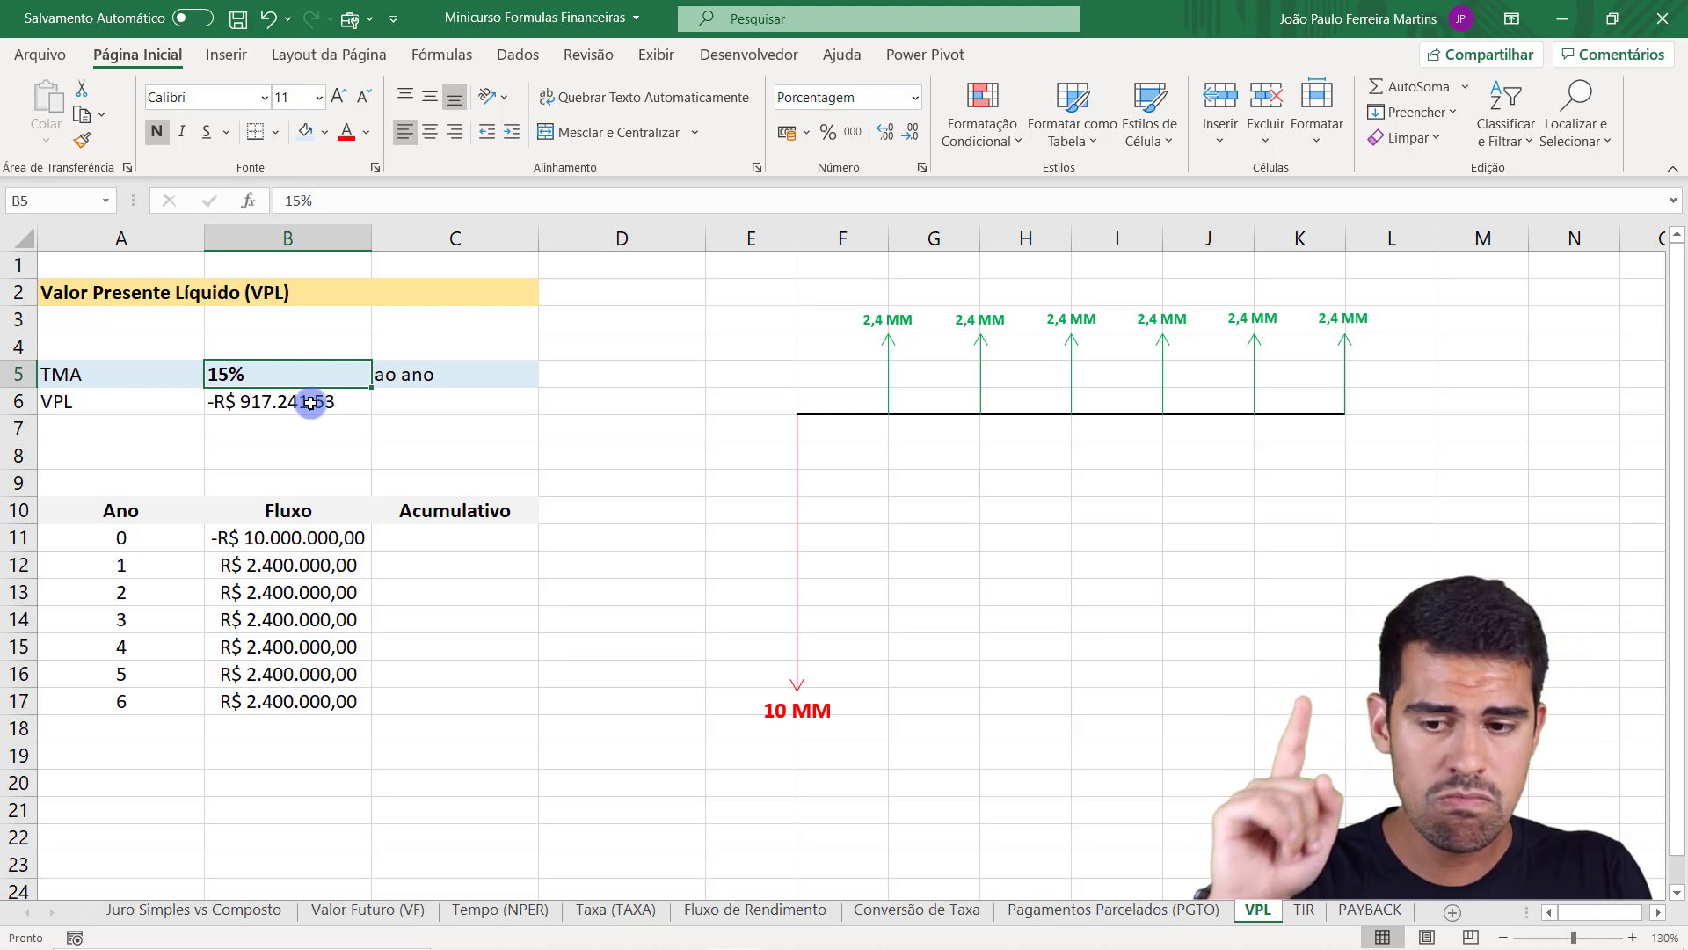
left_click(311, 403)
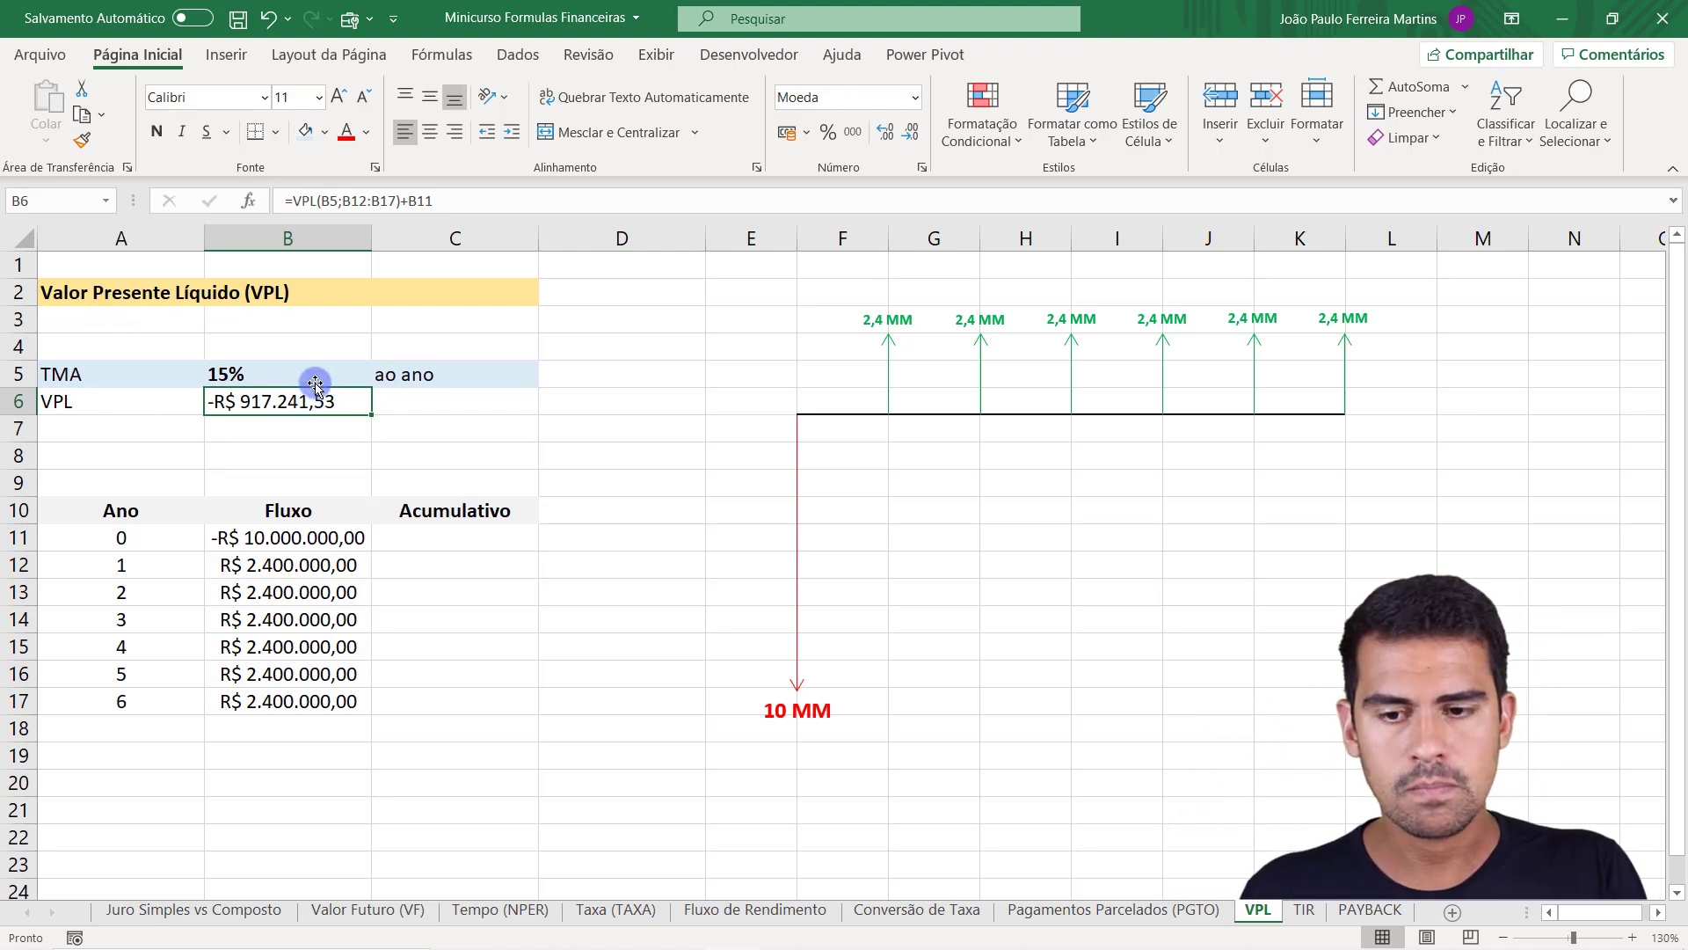
Return the TMA rate in B5 to 10%.
left_click(310, 376)
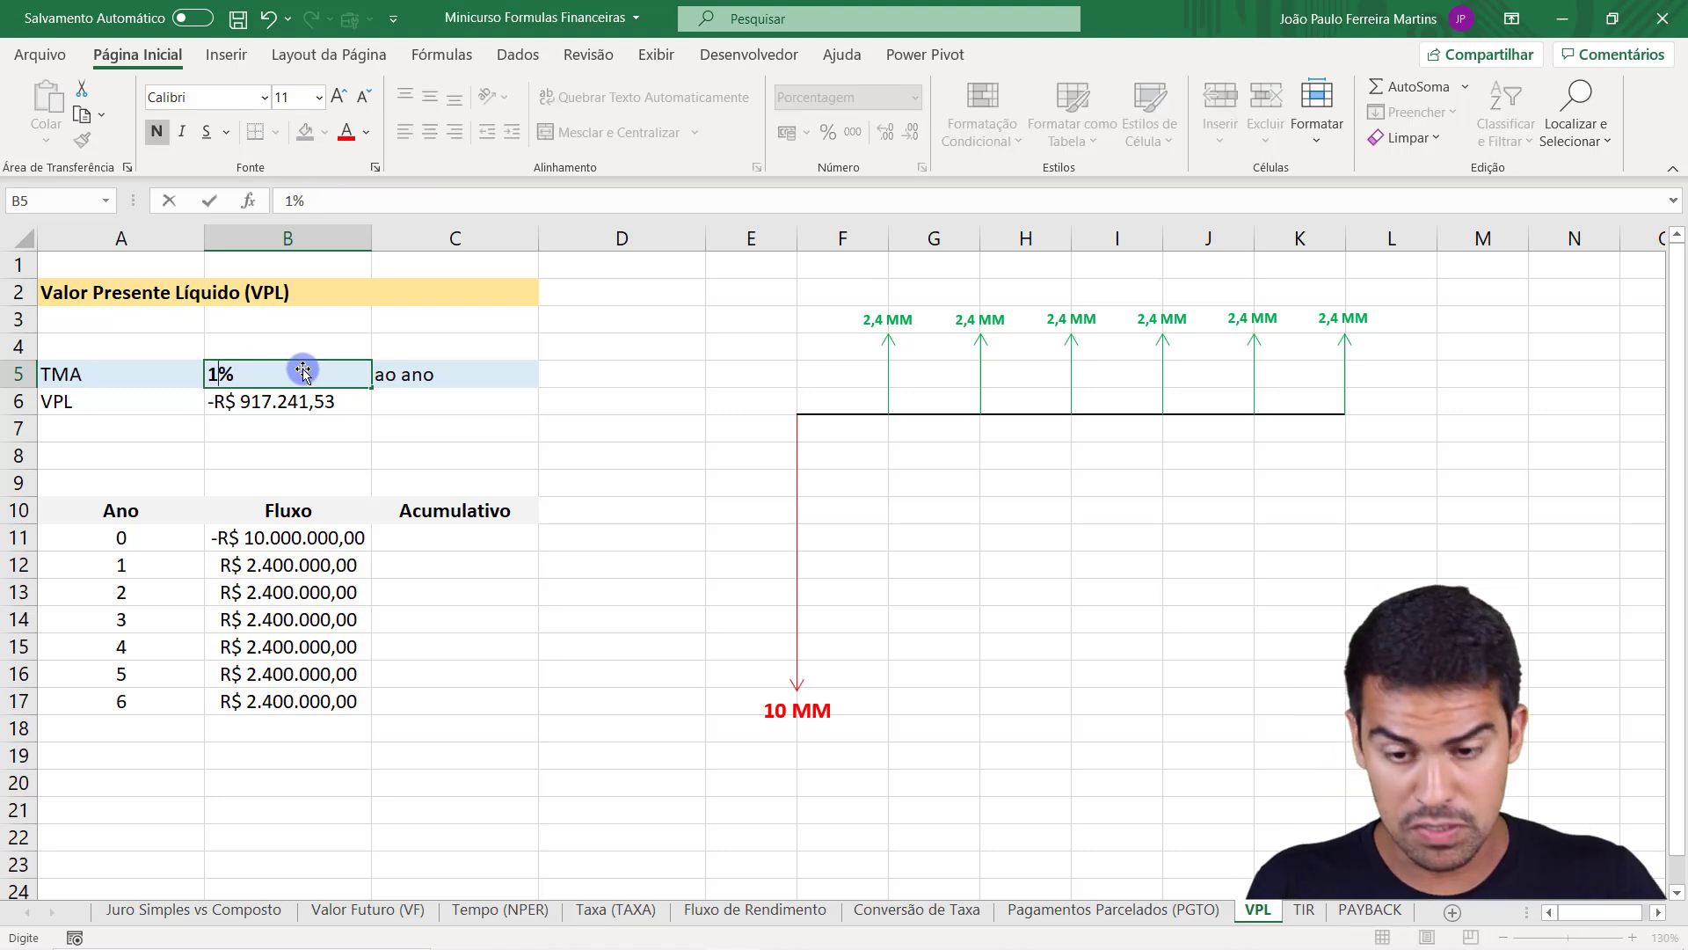
key("BackSpace")
key("BackSpace")
key("BackSpace")
type("10%")
key("Return")
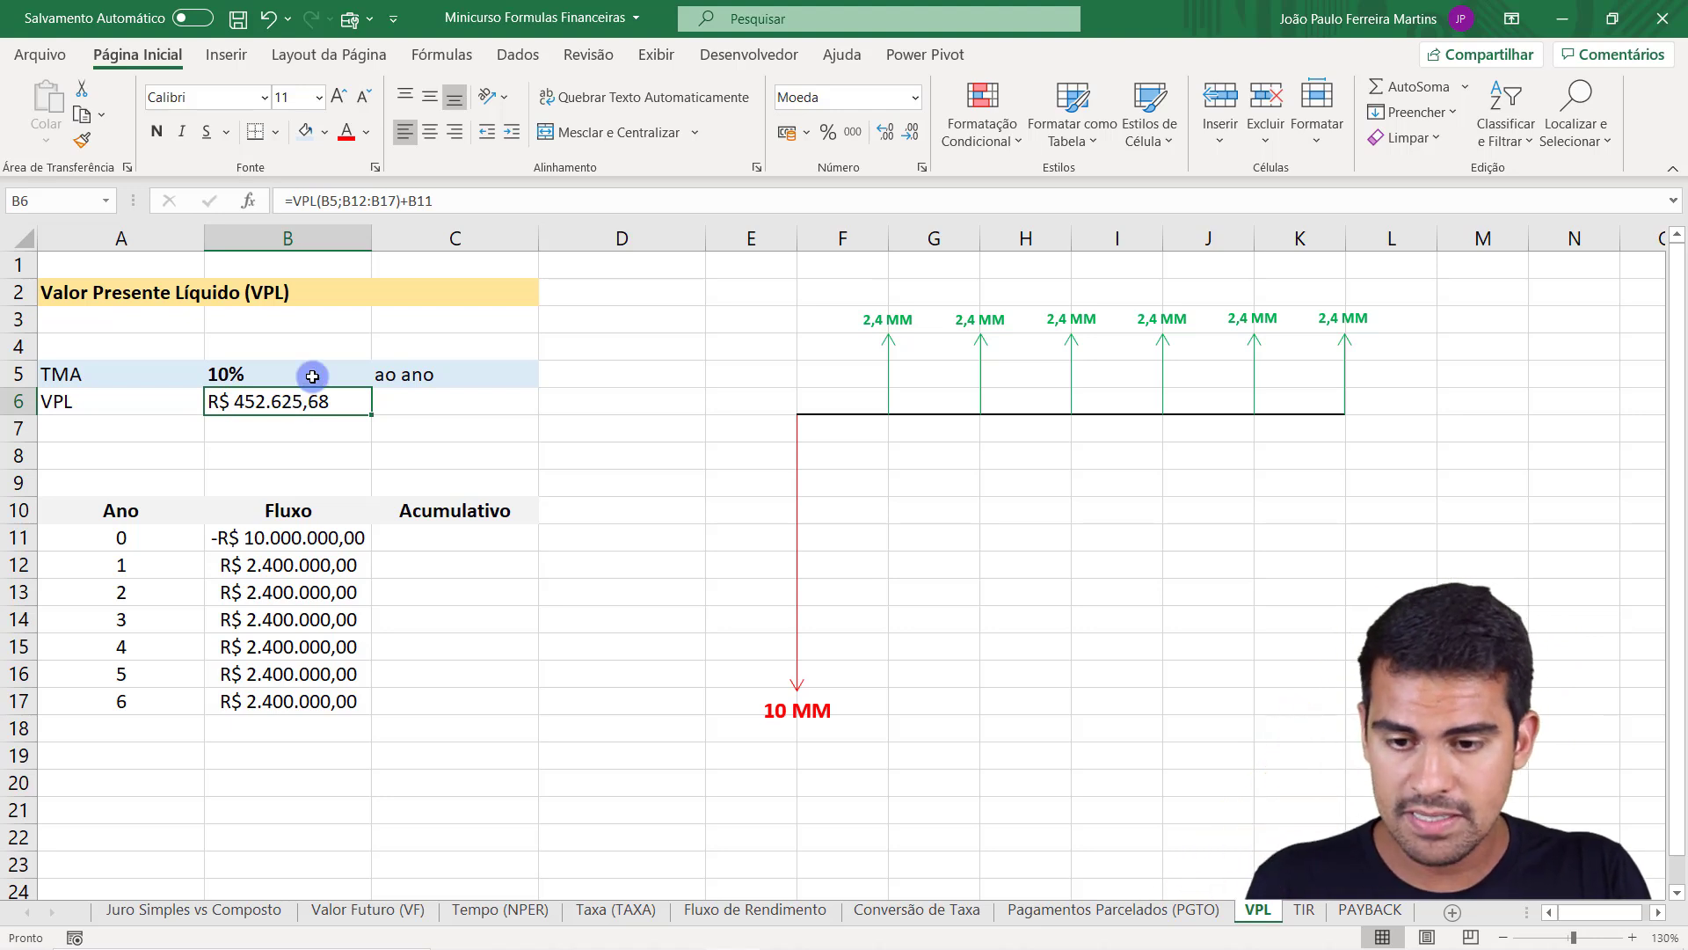
Try a TMA of 12% in B5 to see its effect on the VPL.
left_click(315, 373)
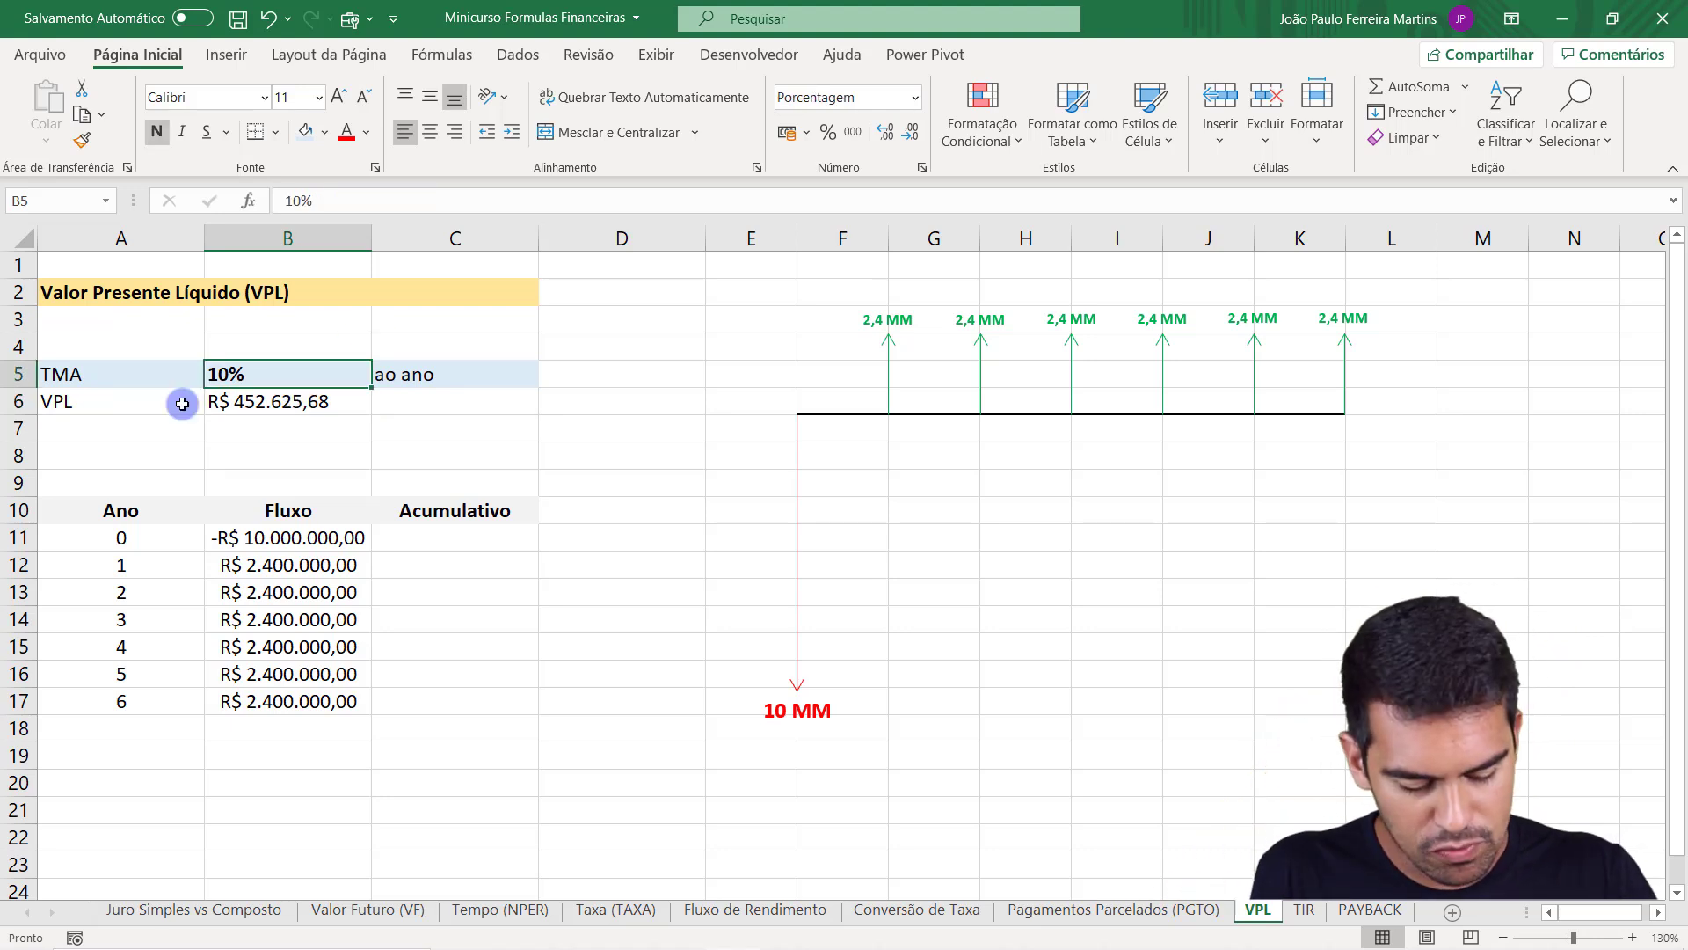
type("12")
key("Return")
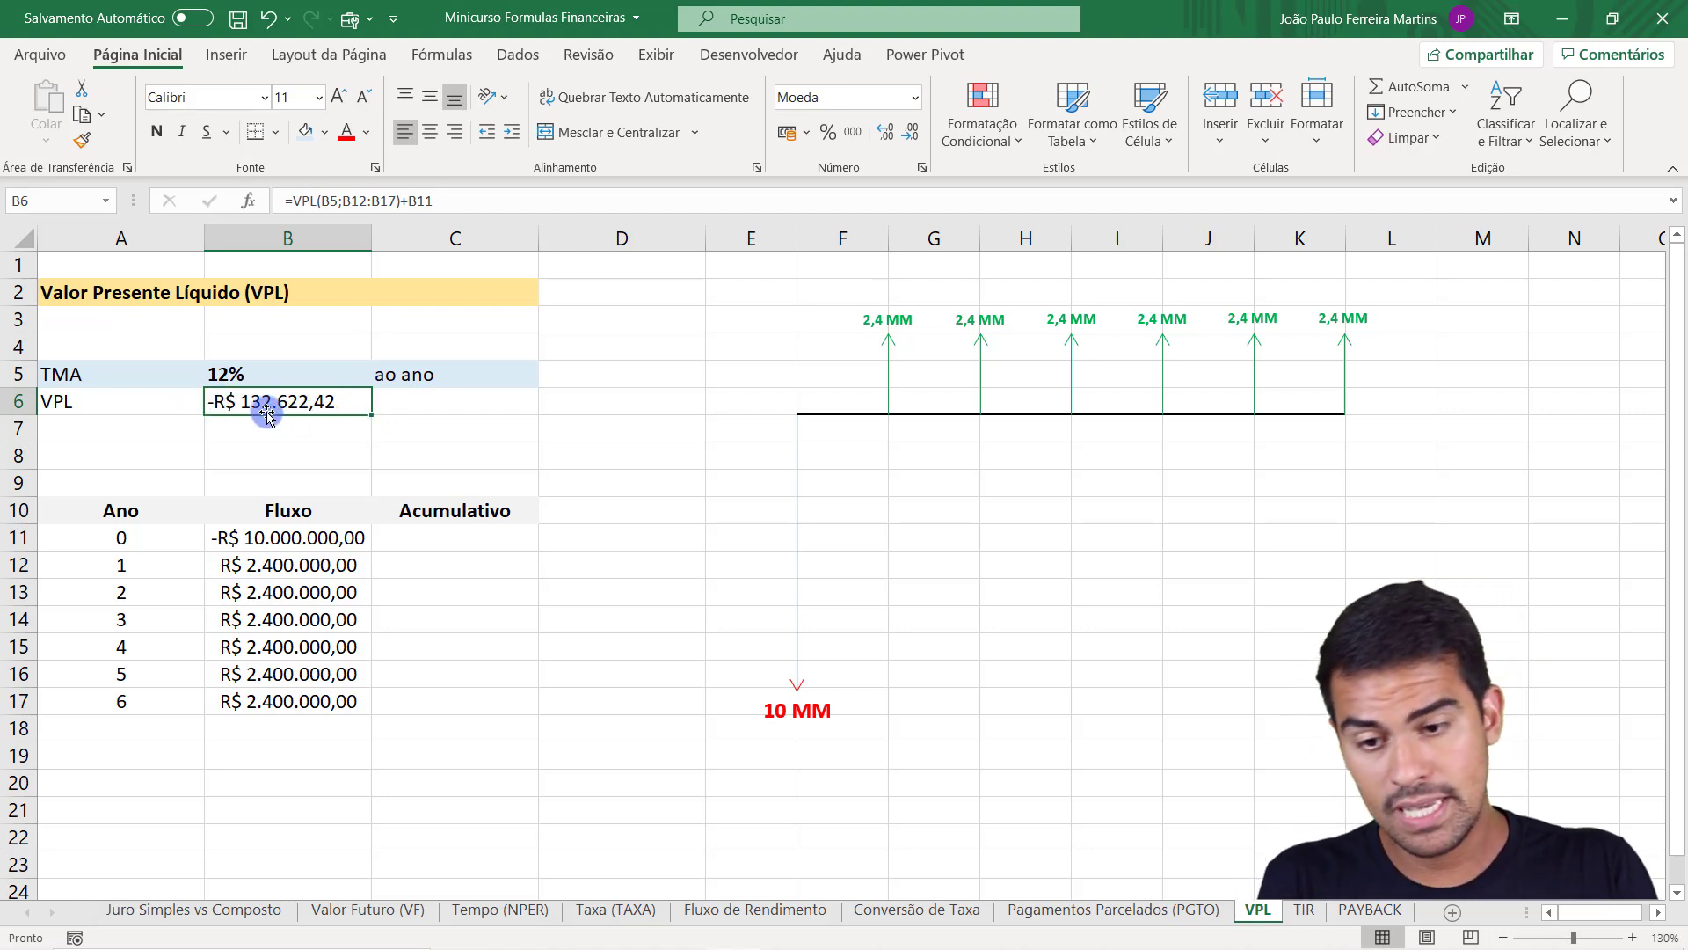
Set the TMA rate in B5 to 11% and check the VPL in B6.
left_click(307, 376)
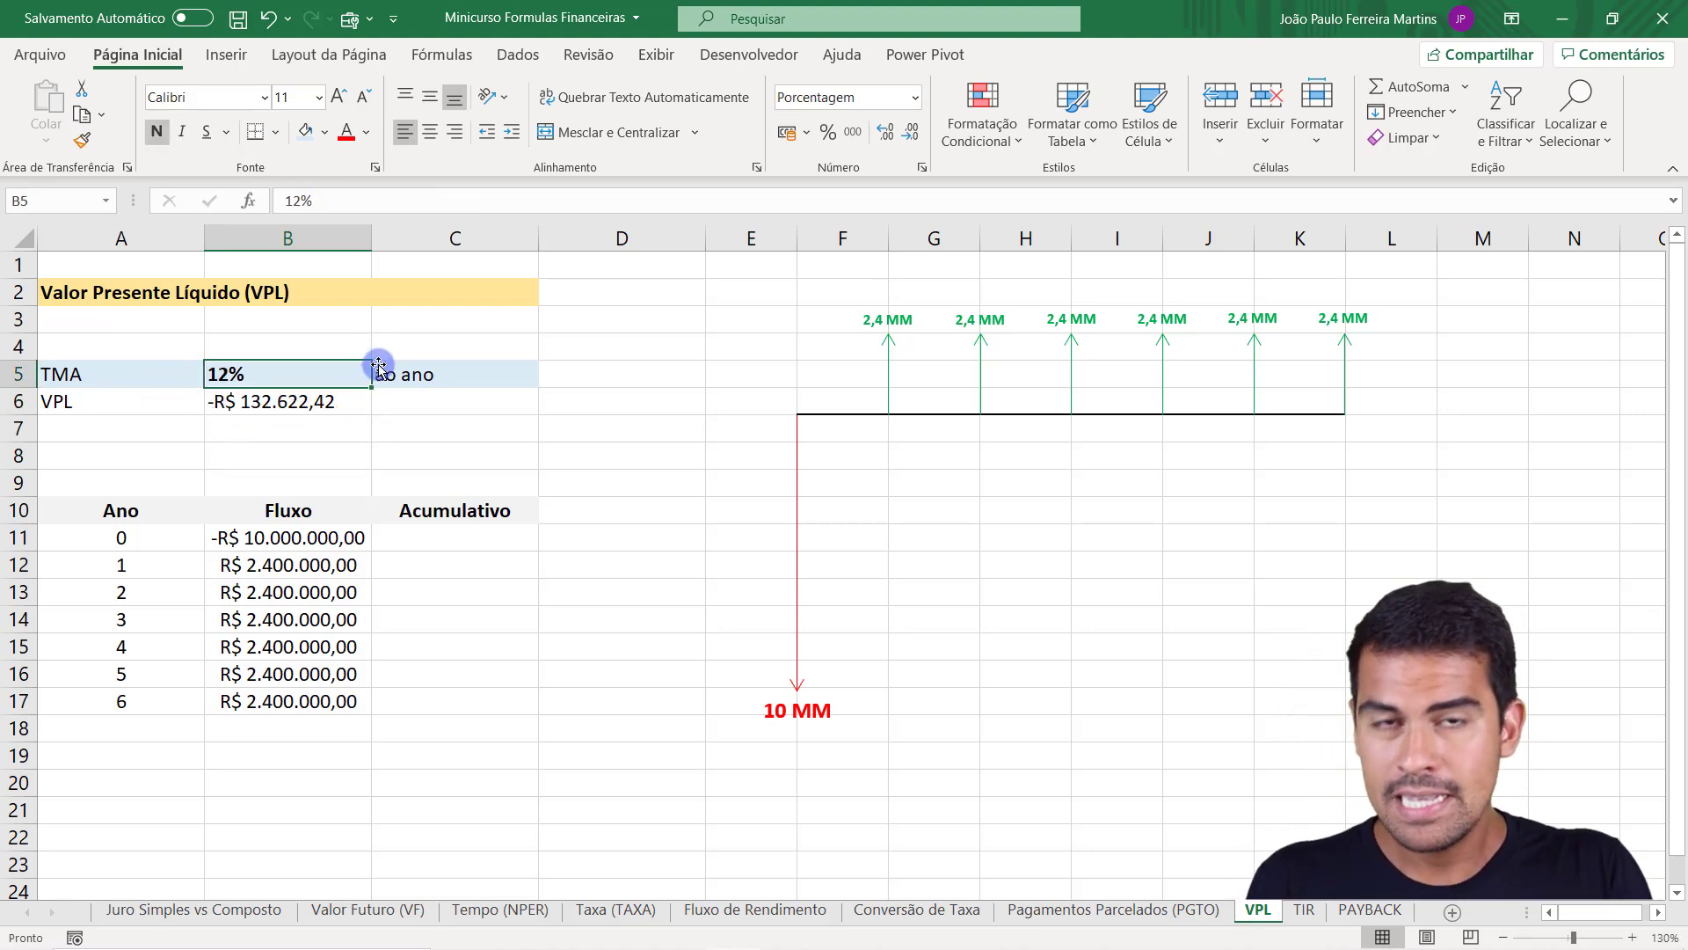
type("11")
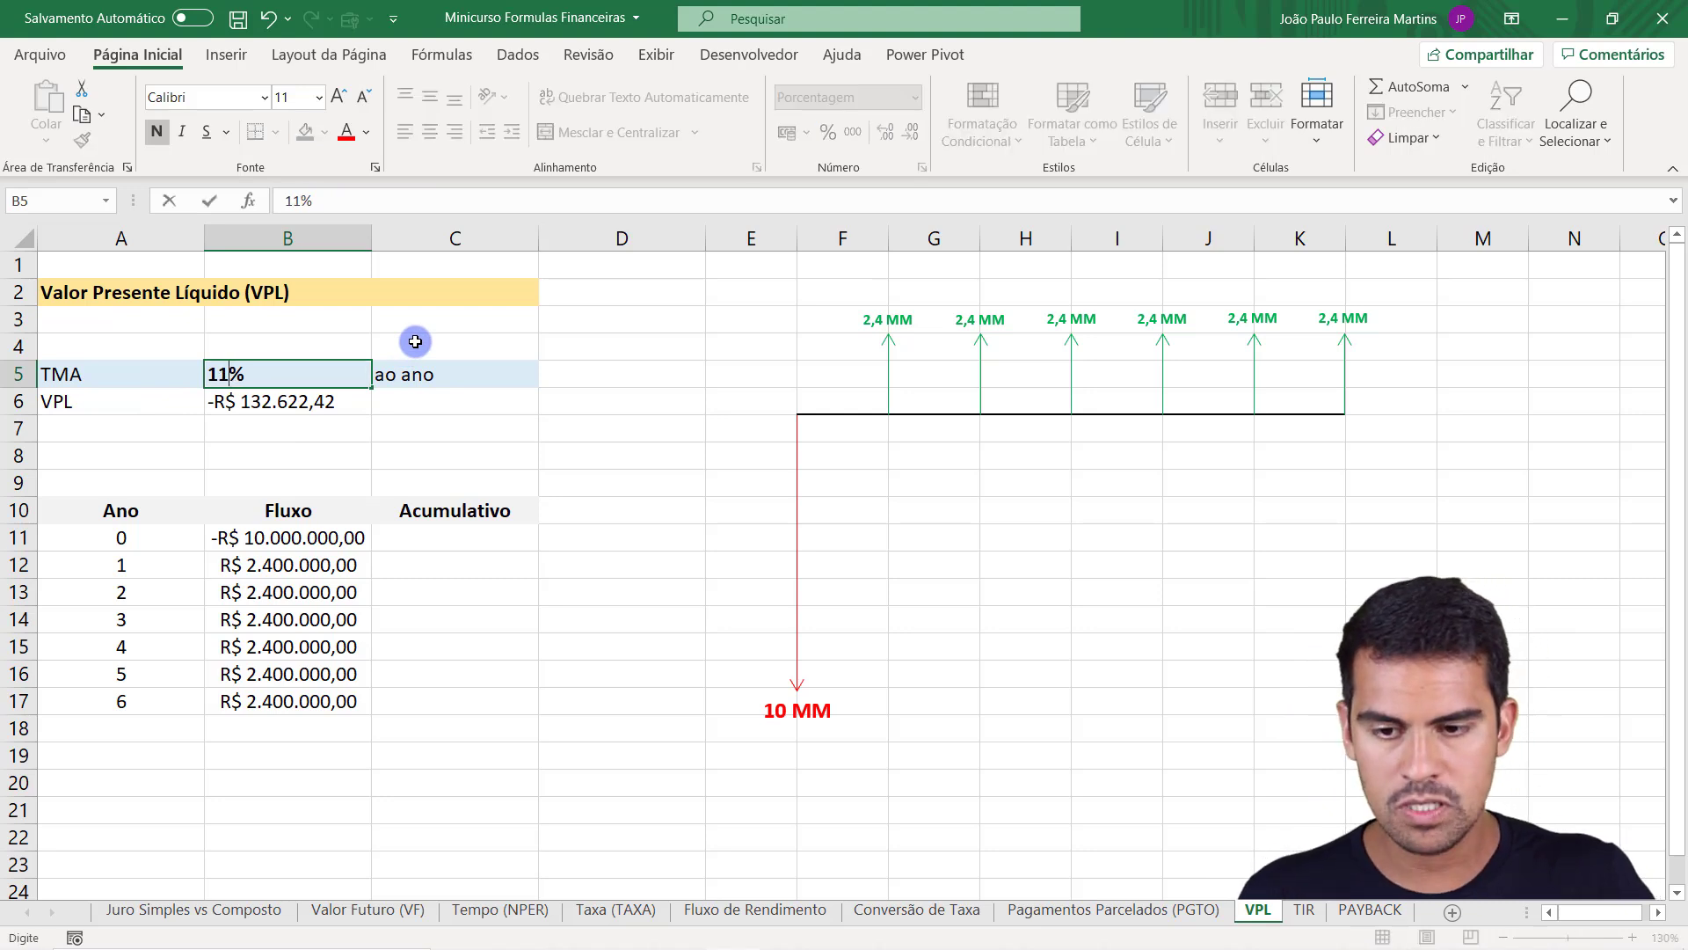
key("Return")
left_click(290, 373)
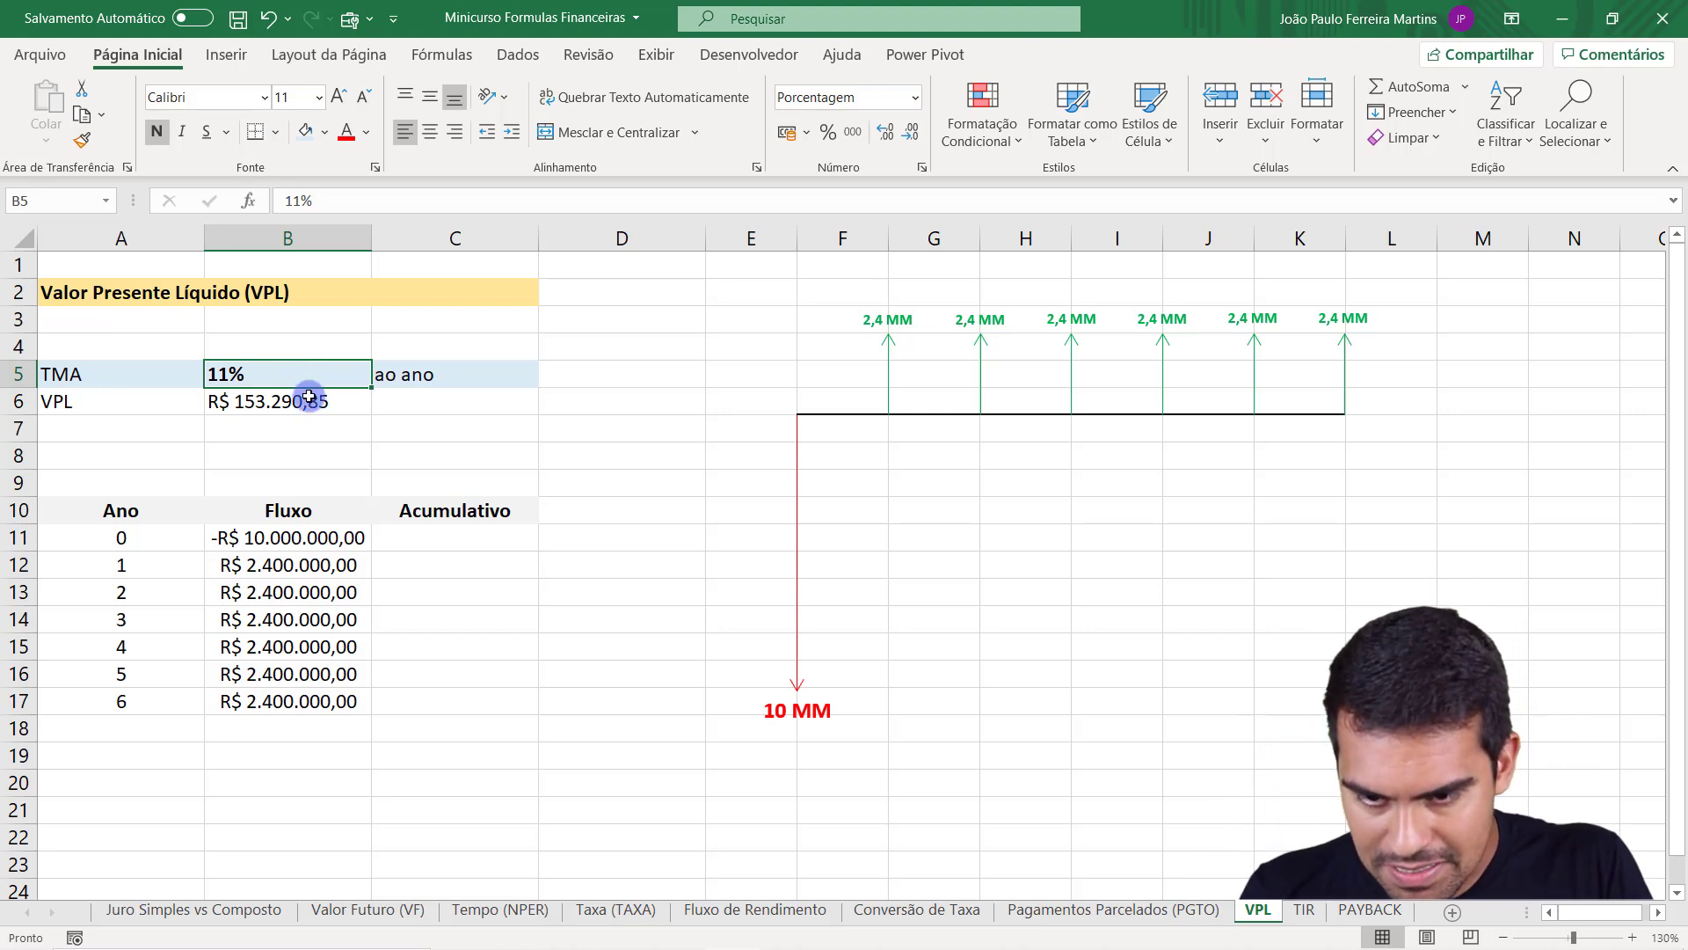
left_click(318, 403)
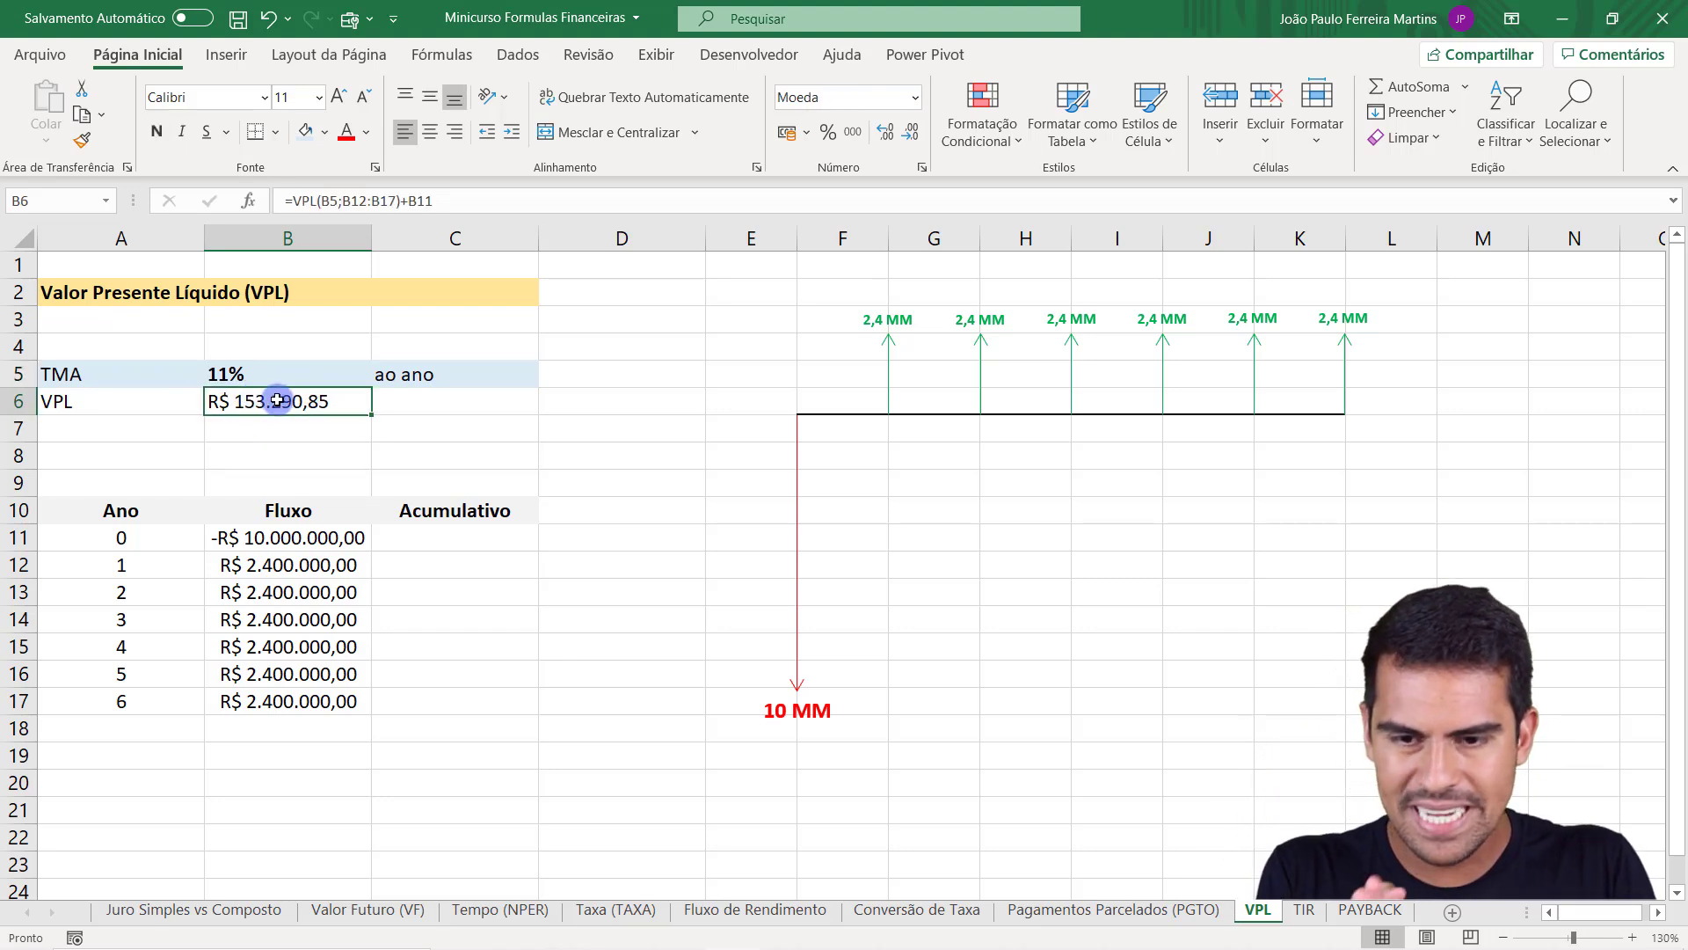